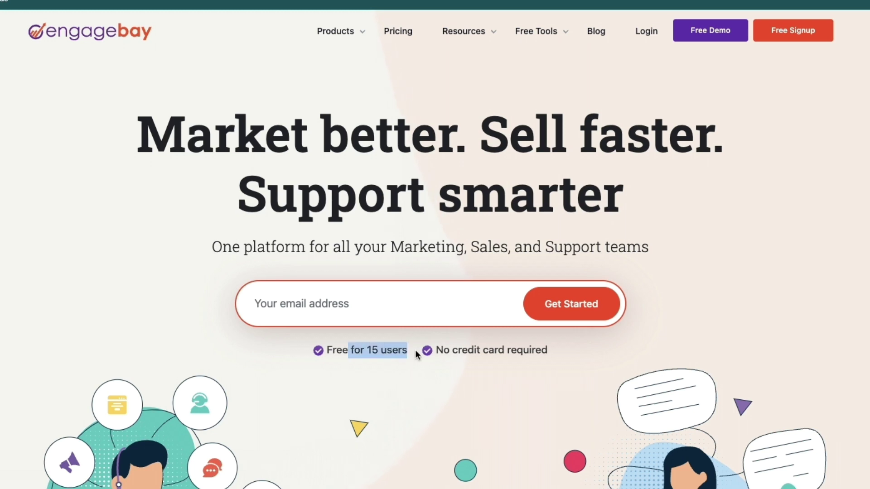
Step: Read the EngageBay homepage headline, affordable-CRM heading and free-for-15-users note
{"action": "triple_click", "coordinate": [464, 355]}
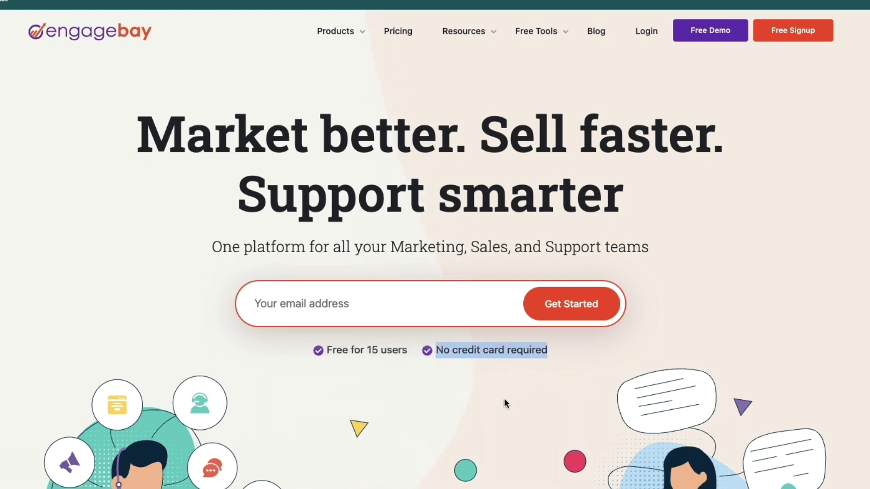
{"action": "left_click_drag", "start_coordinate": [144, 110], "coordinate": [509, 126]}
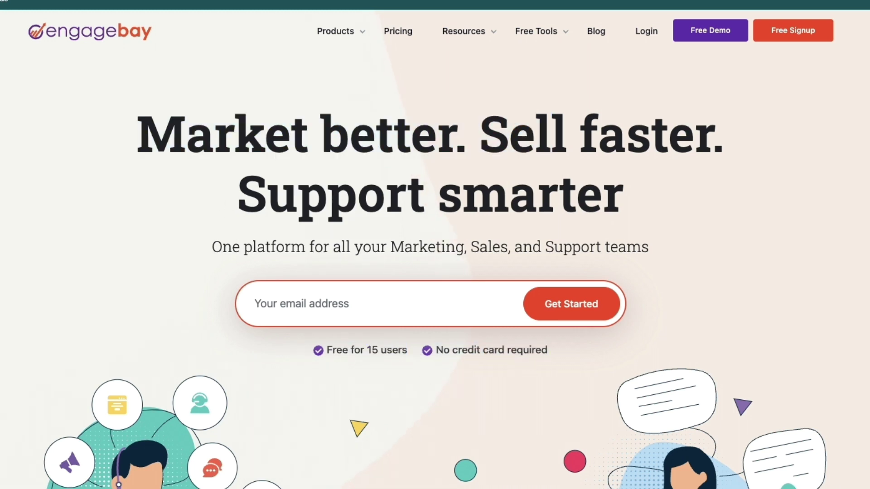
{"action": "left_click_drag", "start_coordinate": [140, 114], "coordinate": [619, 215]}
{"action": "left_click", "coordinate": [85, 275]}
{"action": "scroll", "coordinate": [75, 324], "scroll_direction": "down", "scroll_amount": 5}
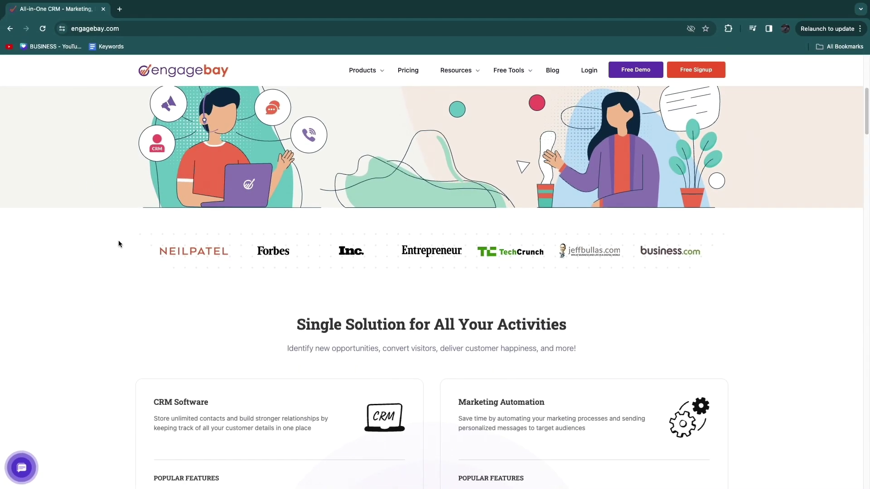
{"action": "scroll", "coordinate": [57, 277], "scroll_direction": "down", "scroll_amount": 6}
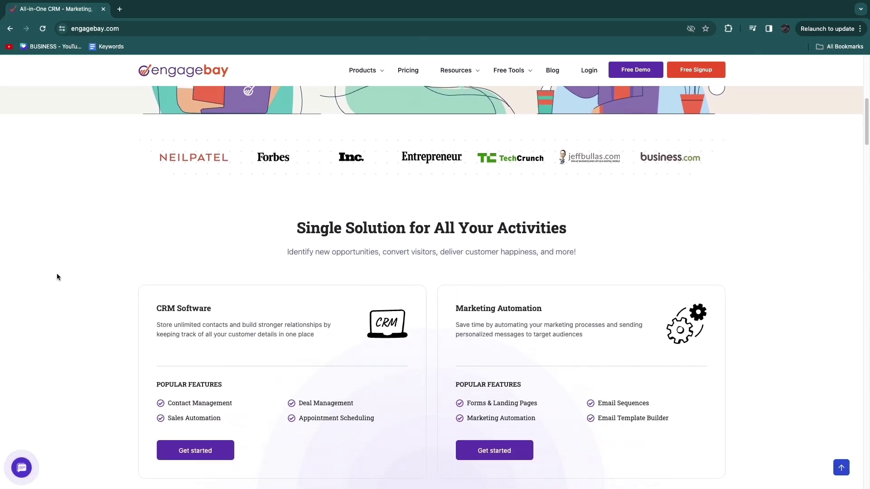
{"action": "scroll", "coordinate": [57, 276], "scroll_direction": "down", "scroll_amount": 5}
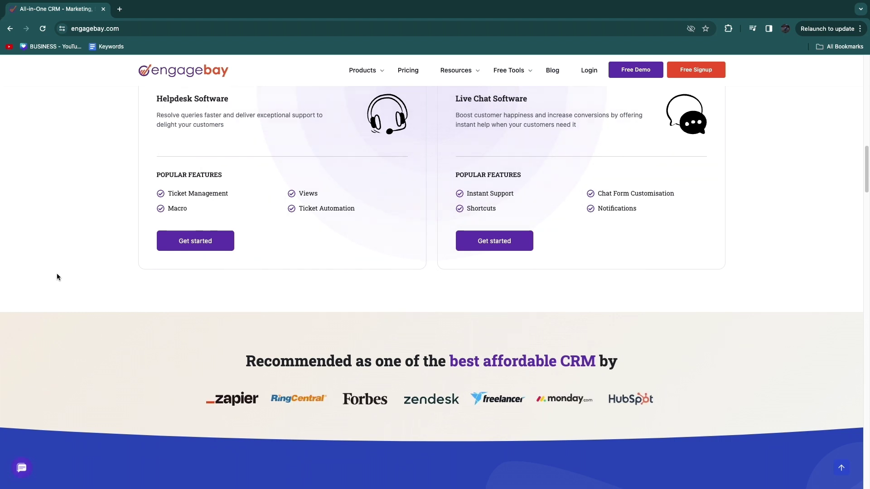
{"action": "scroll", "coordinate": [243, 353], "scroll_direction": "down", "scroll_amount": 3}
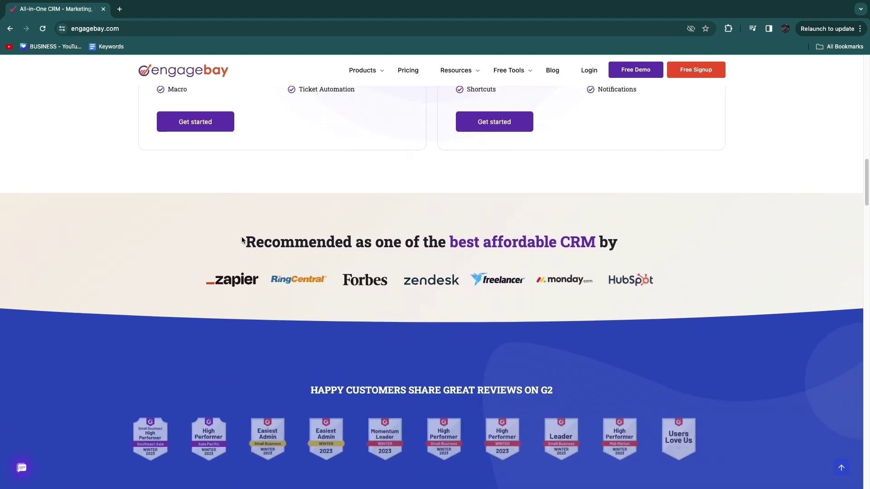
{"action": "left_click_drag", "start_coordinate": [242, 240], "coordinate": [598, 241]}
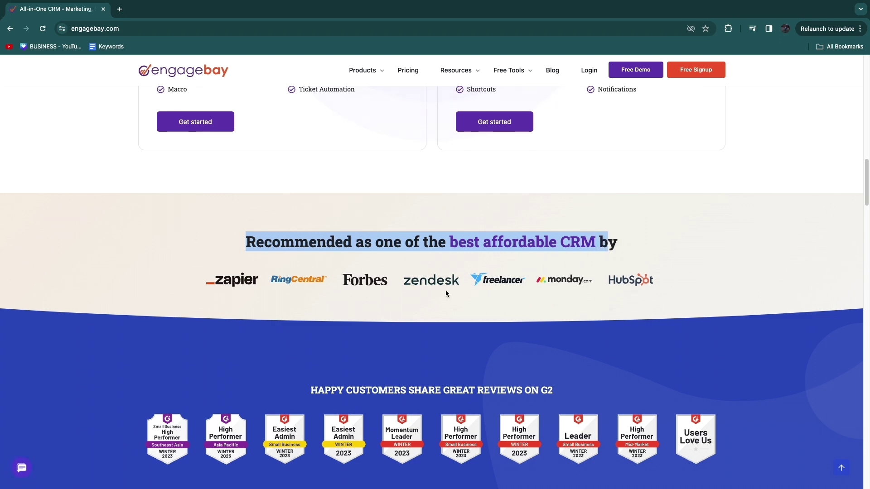
{"action": "scroll", "coordinate": [445, 292], "scroll_direction": "down", "scroll_amount": 10}
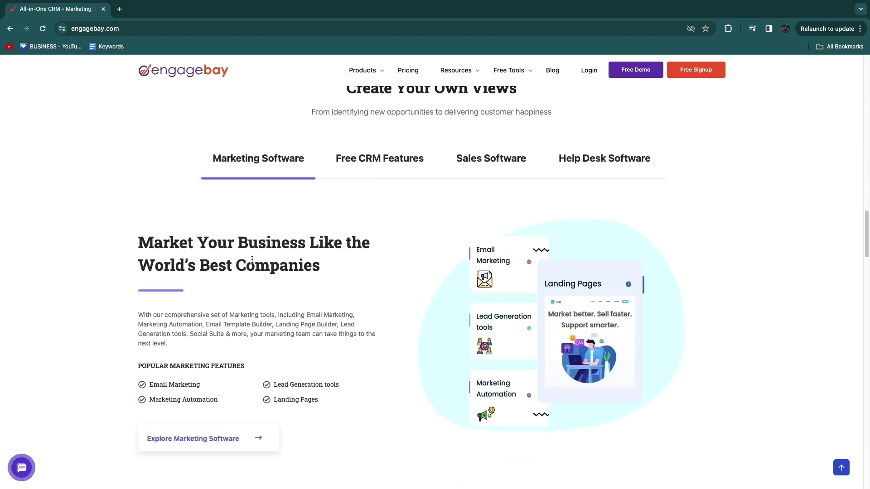
{"action": "scroll", "coordinate": [330, 258], "scroll_direction": "up", "scroll_amount": 15}
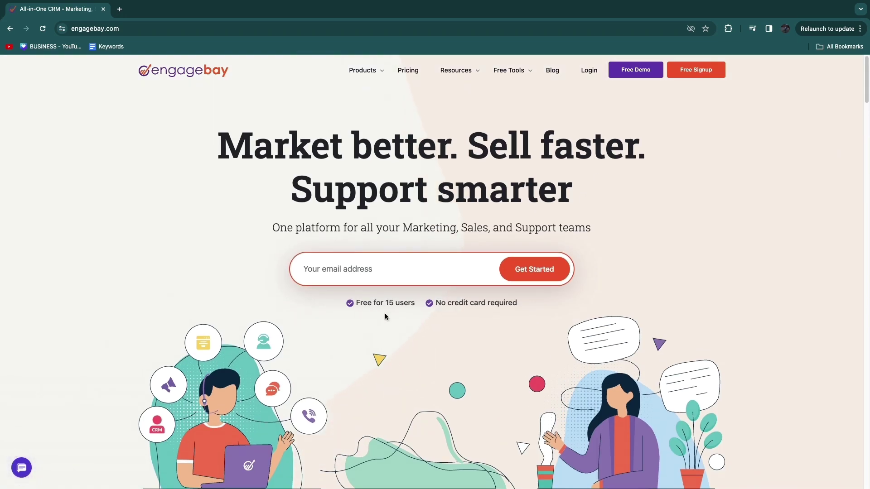
{"action": "left_click_drag", "start_coordinate": [366, 305], "coordinate": [426, 326]}
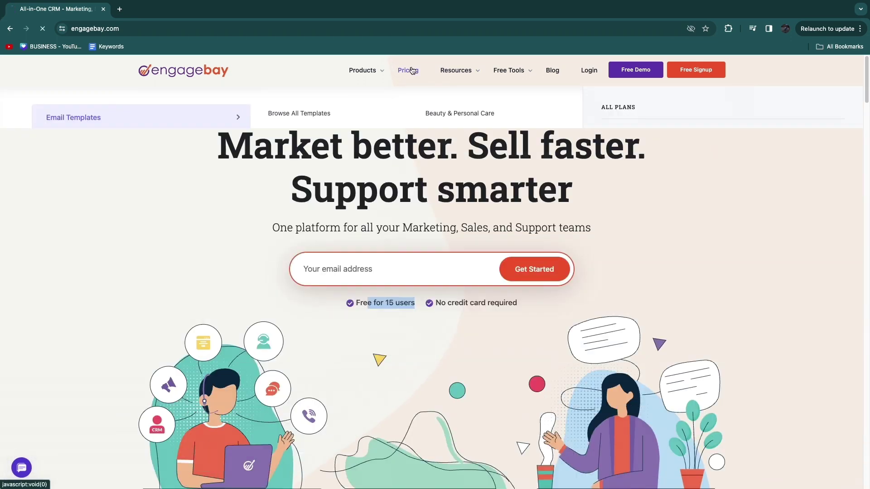
Step: Review the pricing plans, noting the Basic plan at 12.74, then start the free signup
{"action": "left_click", "coordinate": [410, 70]}
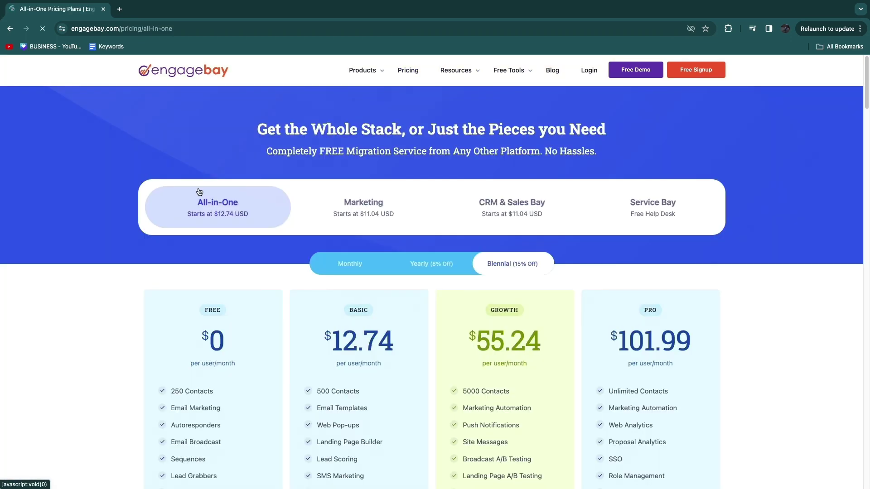
{"action": "scroll", "coordinate": [199, 191], "scroll_direction": "down", "scroll_amount": 5}
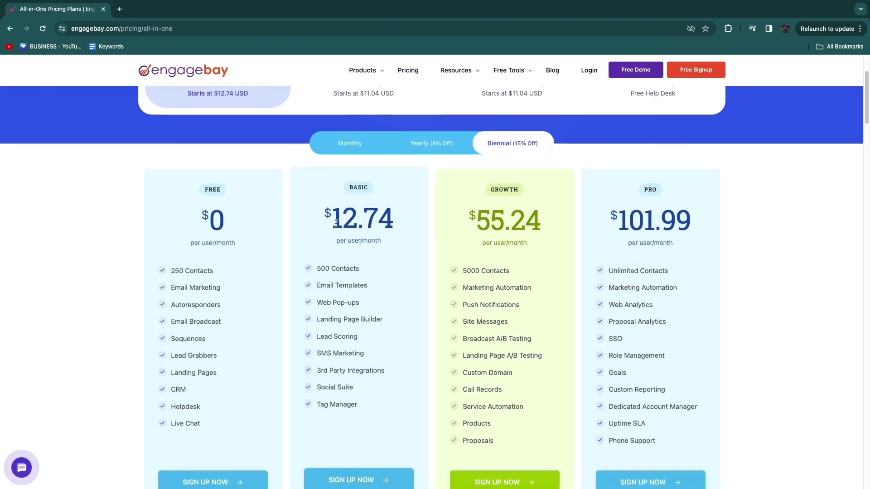
{"action": "left_click_drag", "start_coordinate": [336, 223], "coordinate": [393, 223]}
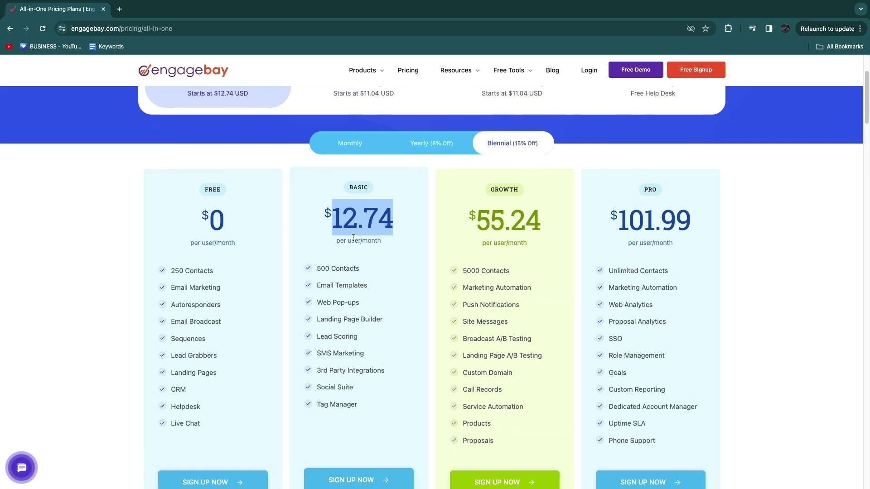
{"action": "scroll", "coordinate": [436, 174], "scroll_direction": "down", "scroll_amount": 1}
{"action": "left_click_drag", "start_coordinate": [619, 202], "coordinate": [703, 232]}
{"action": "scroll", "coordinate": [631, 205], "scroll_direction": "down", "scroll_amount": 3}
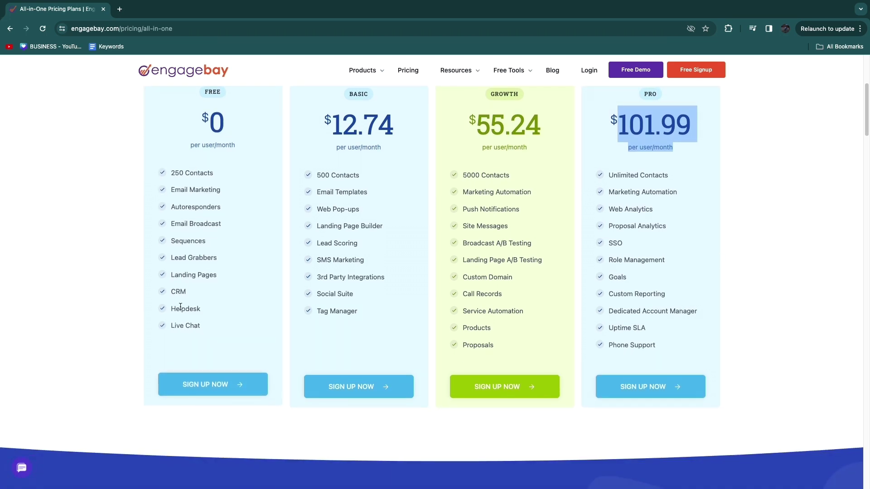
{"action": "scroll", "coordinate": [503, 240], "scroll_direction": "up", "scroll_amount": 4}
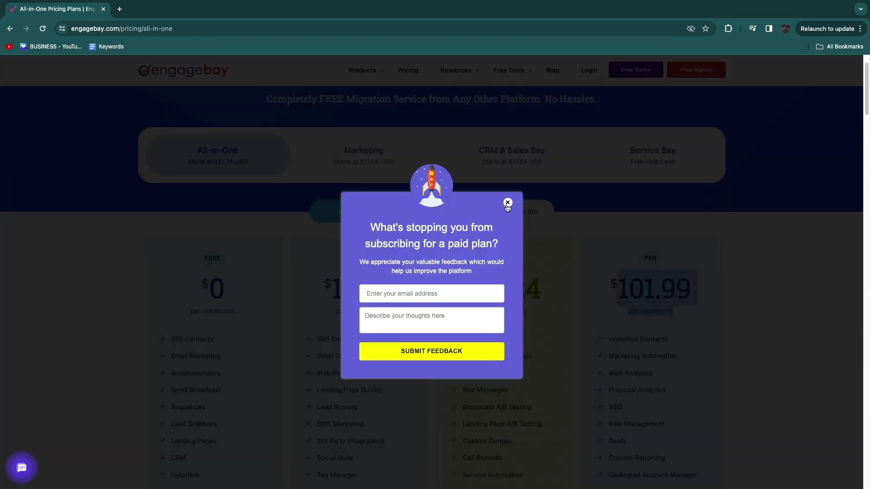
{"action": "left_click", "coordinate": [507, 203]}
{"action": "left_click", "coordinate": [701, 70]}
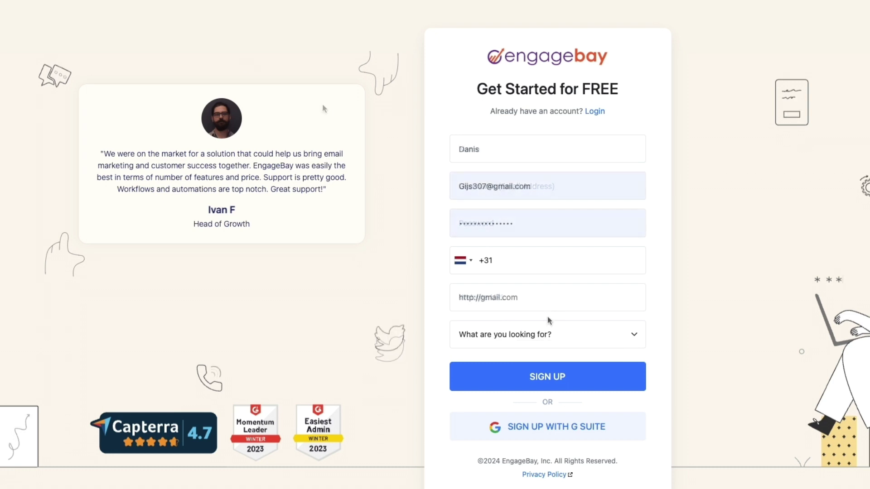
Step: Choose 'Marketing, Sales and Service' as the account focus on the signup form
{"action": "left_click", "coordinate": [555, 325]}
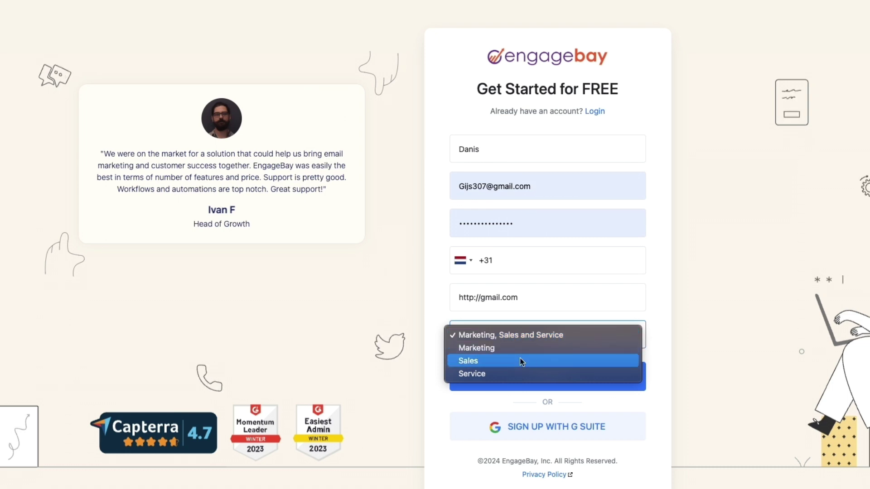
{"action": "left_click", "coordinate": [525, 334]}
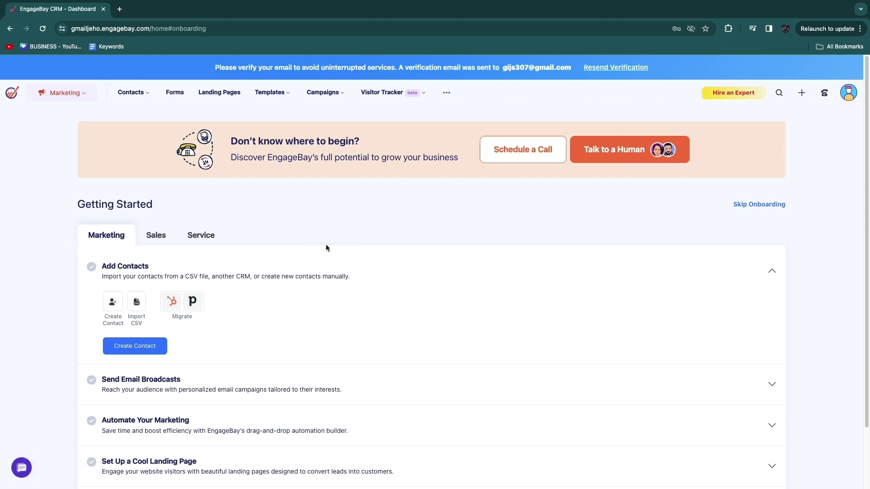
Step: Browse the Sales and Service onboarding tasks, then return to the Marketing tasks
{"action": "scroll", "coordinate": [325, 248], "scroll_direction": "down", "scroll_amount": 2}
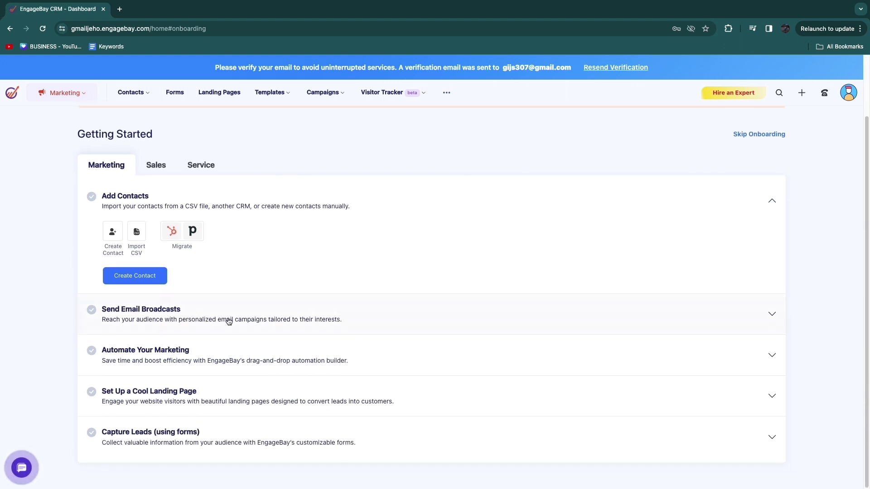
{"action": "left_click", "coordinate": [158, 167]}
{"action": "left_click", "coordinate": [200, 235]}
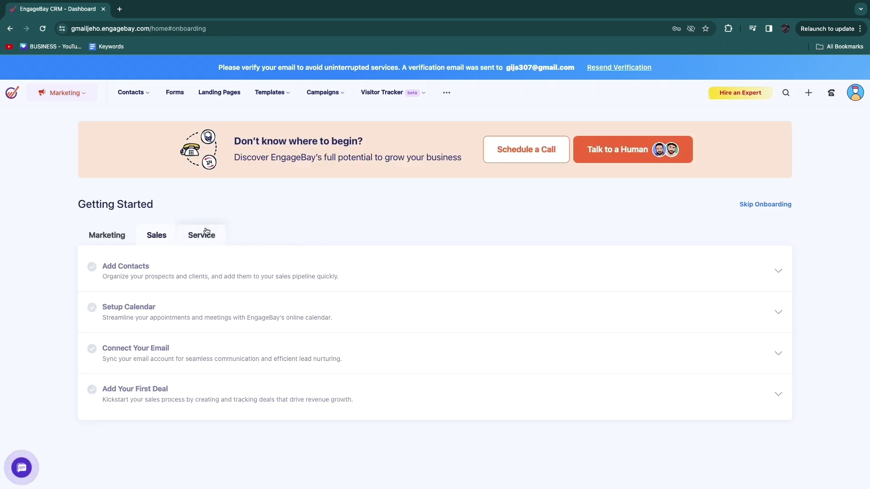
{"action": "left_click", "coordinate": [113, 237]}
Step: Expand the Add Contacts task and go to the empty Contacts page
{"action": "scroll", "coordinate": [154, 262], "scroll_direction": "down", "scroll_amount": 1}
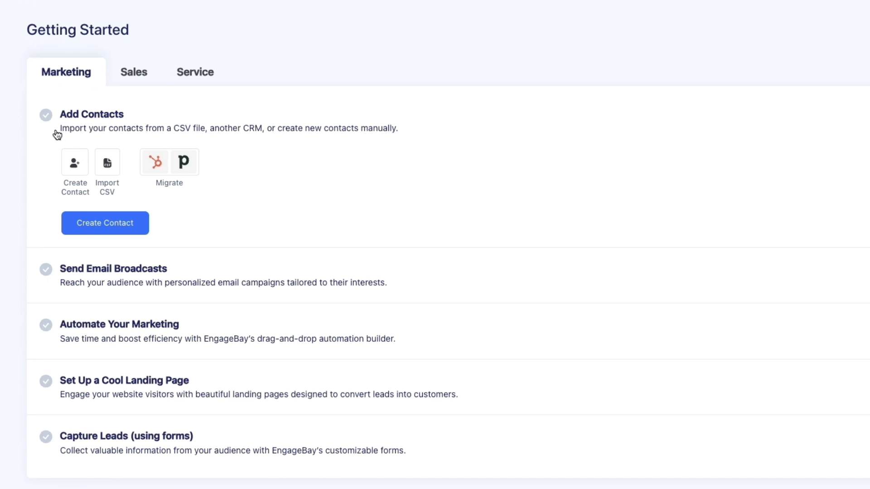
{"action": "left_click", "coordinate": [118, 135]}
{"action": "left_click", "coordinate": [173, 210]}
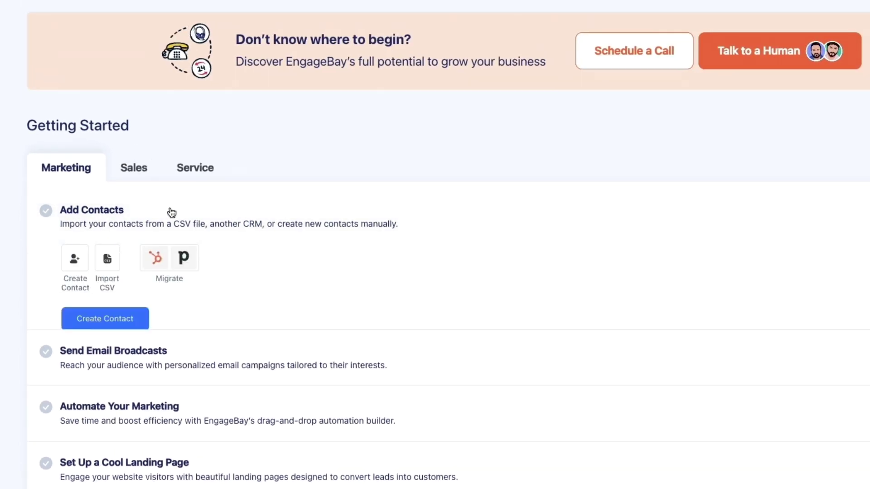
{"action": "scroll", "coordinate": [222, 245], "scroll_direction": "down", "scroll_amount": 1}
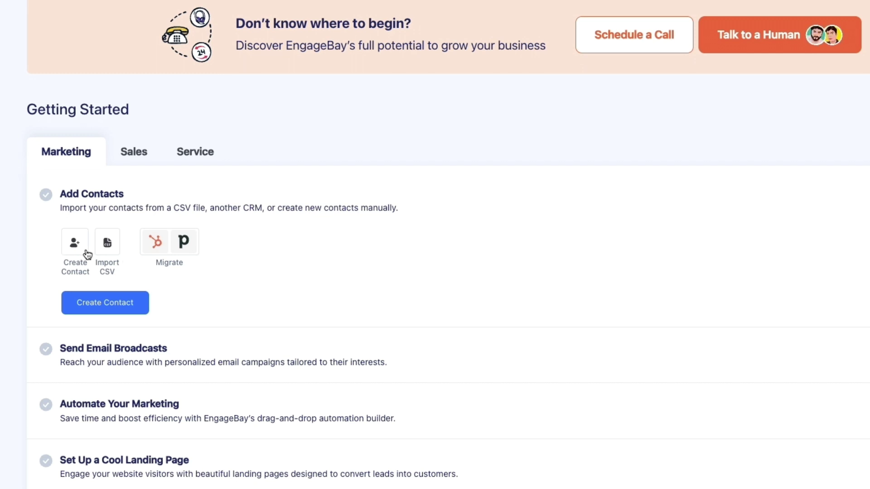
{"action": "left_click", "coordinate": [95, 302]}
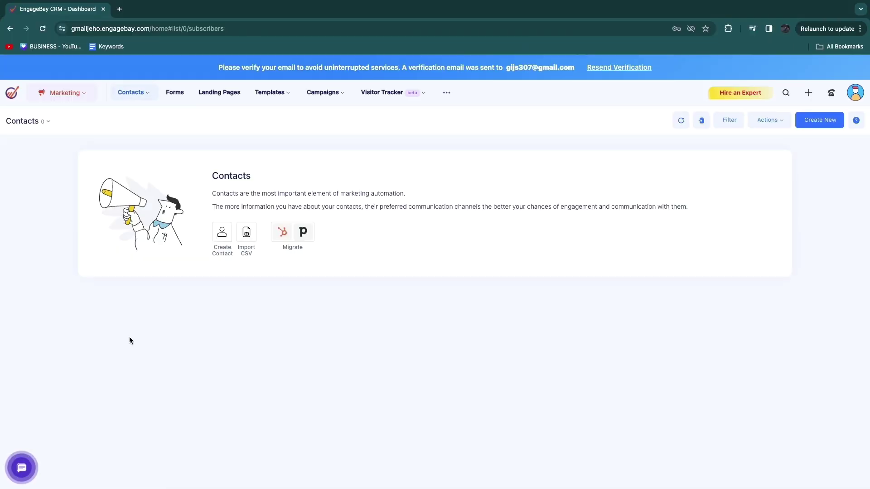
Step: Create a contact with a first name and Primary email, then return to Contacts
{"action": "left_click", "coordinate": [223, 233]}
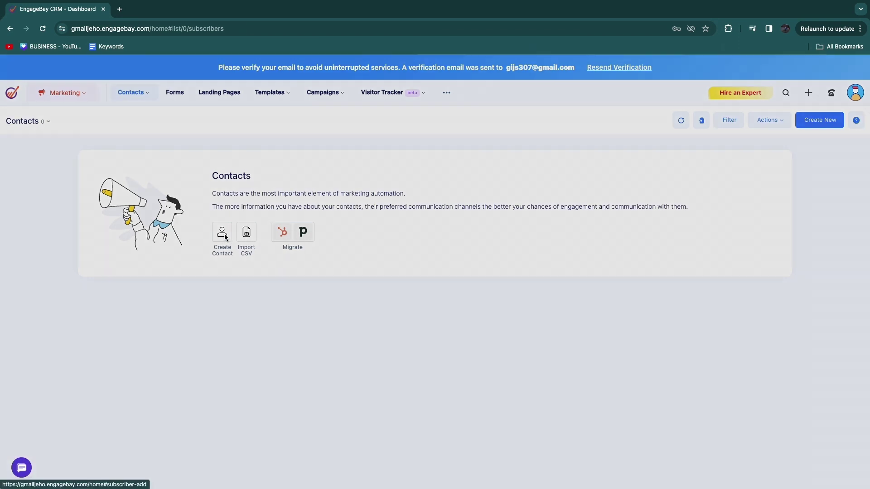
{"action": "scroll", "coordinate": [429, 252], "scroll_direction": "down", "scroll_amount": 4}
{"action": "scroll", "coordinate": [446, 265], "scroll_direction": "down", "scroll_amount": 3}
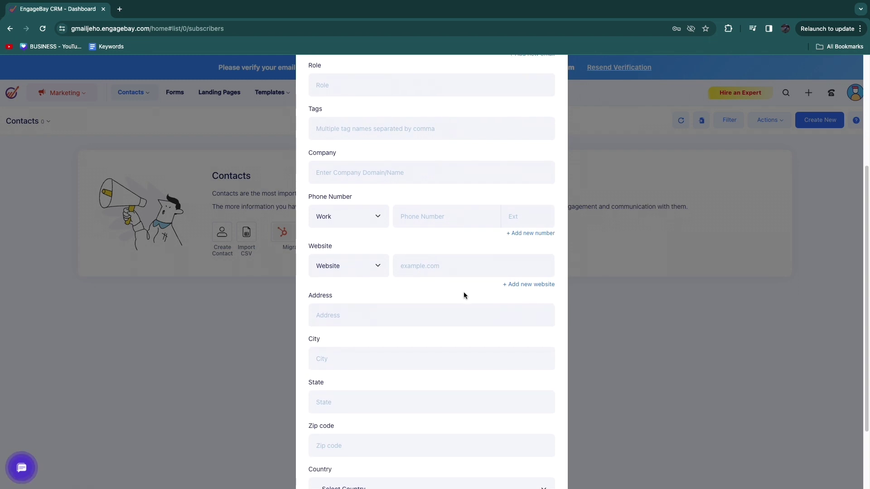
{"action": "scroll", "coordinate": [433, 332], "scroll_direction": "up", "scroll_amount": 6}
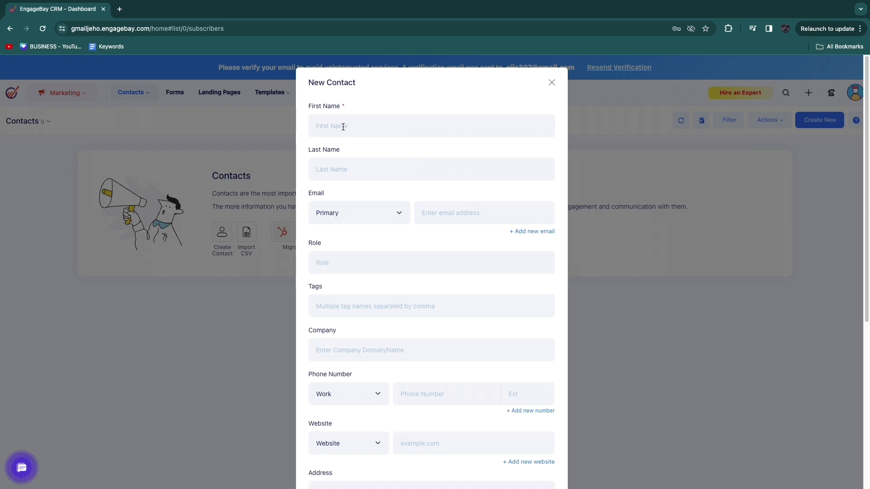
{"action": "left_click", "coordinate": [371, 223]}
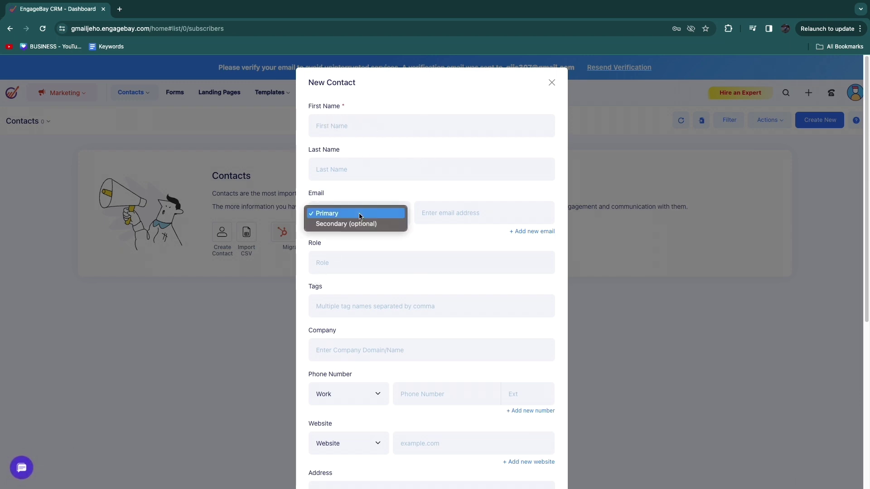
{"action": "left_click", "coordinate": [477, 211]}
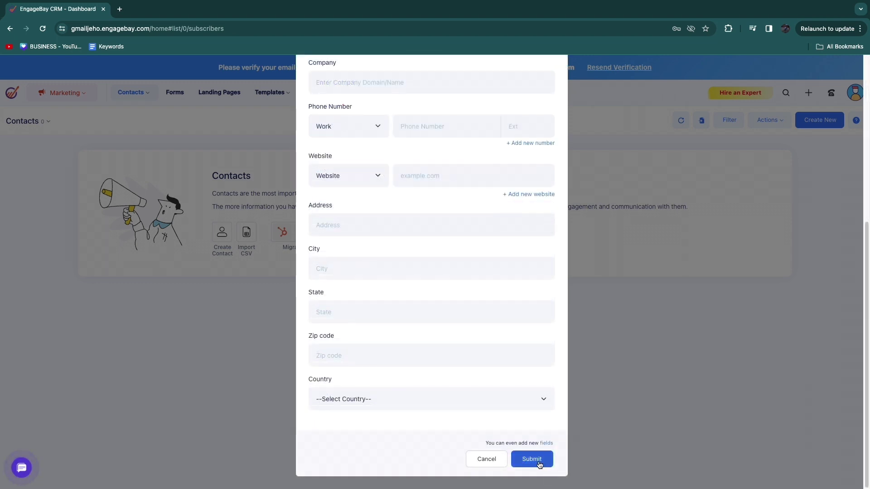
{"action": "left_click", "coordinate": [538, 461]}
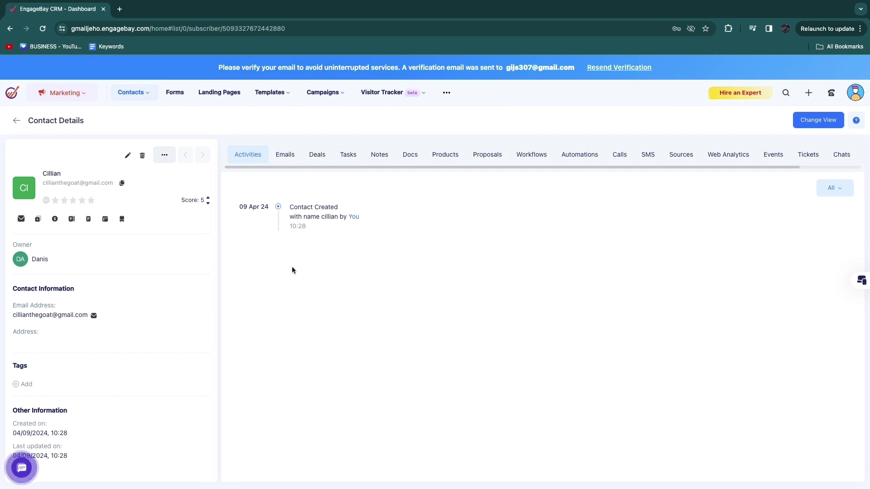
{"action": "left_click", "coordinate": [14, 123]}
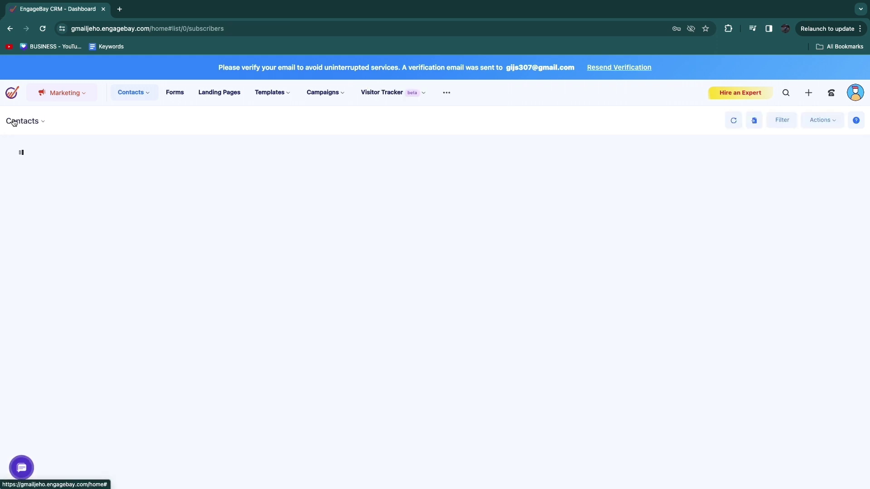
Step: Move the Landing Pages widget to the top-right slot of the Marketing Dashboard
{"action": "left_click", "coordinate": [84, 96]}
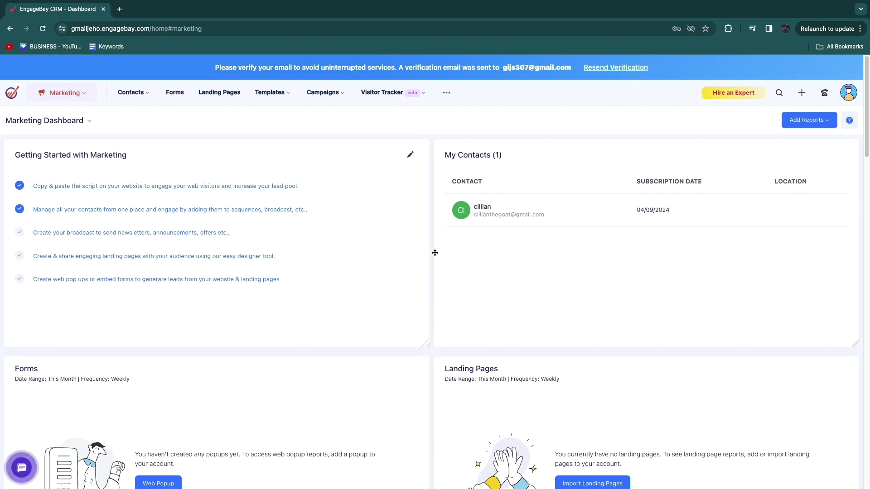
{"action": "left_click_drag", "start_coordinate": [421, 249], "coordinate": [454, 170]}
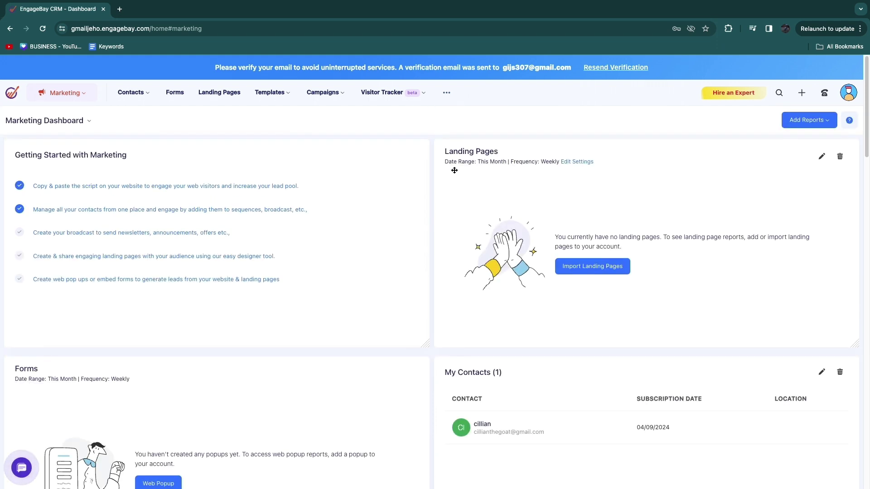
{"action": "scroll", "coordinate": [295, 298], "scroll_direction": "down", "scroll_amount": 7}
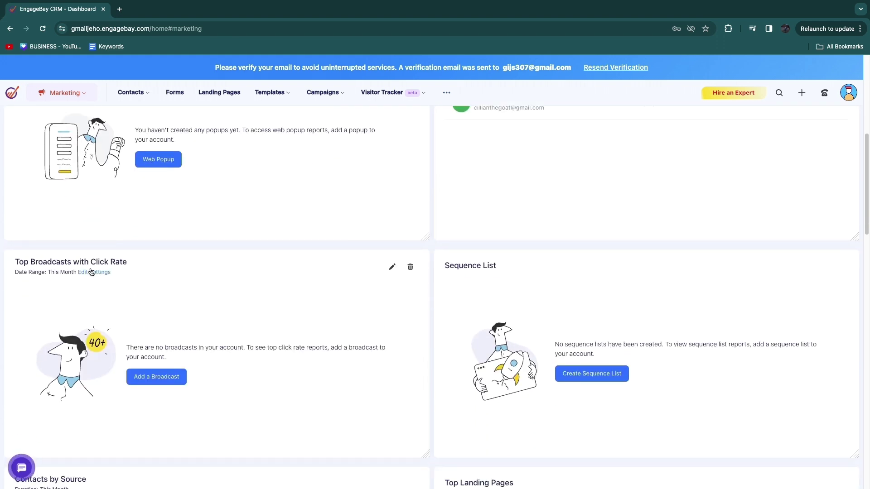
{"action": "scroll", "coordinate": [125, 281], "scroll_direction": "down", "scroll_amount": 1}
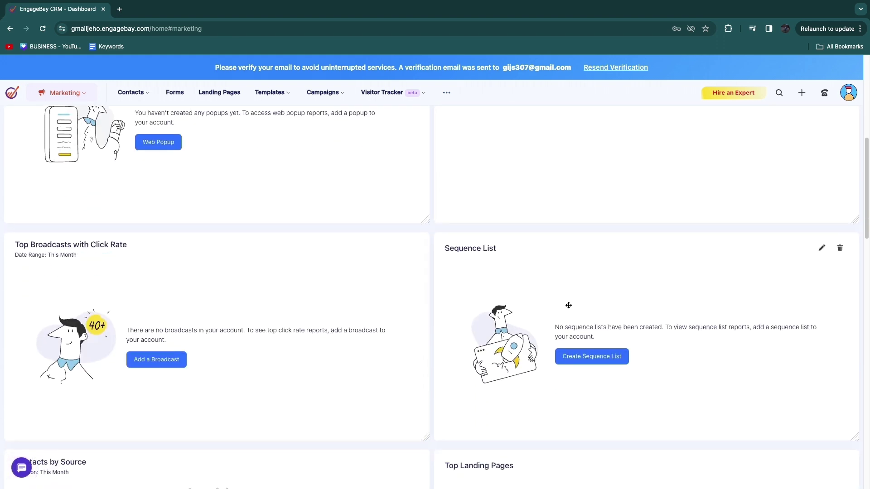
{"action": "scroll", "coordinate": [568, 305], "scroll_direction": "down", "scroll_amount": 2}
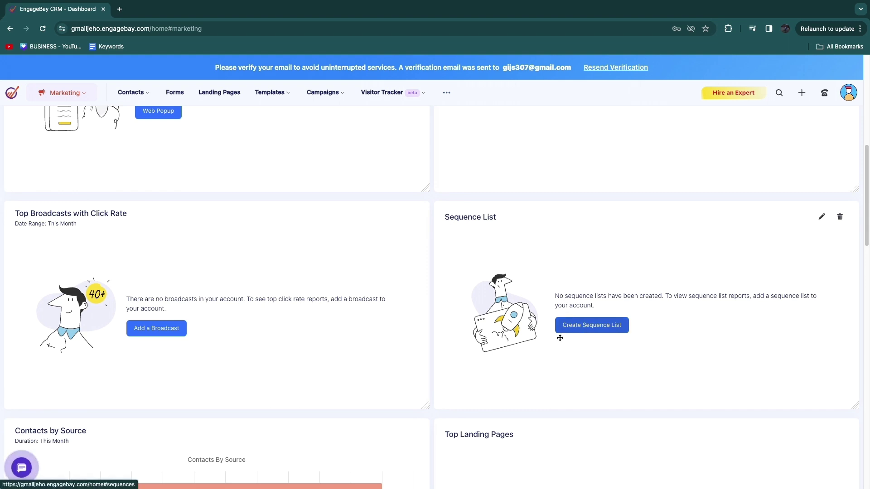
{"action": "scroll", "coordinate": [581, 196], "scroll_direction": "up", "scroll_amount": 5}
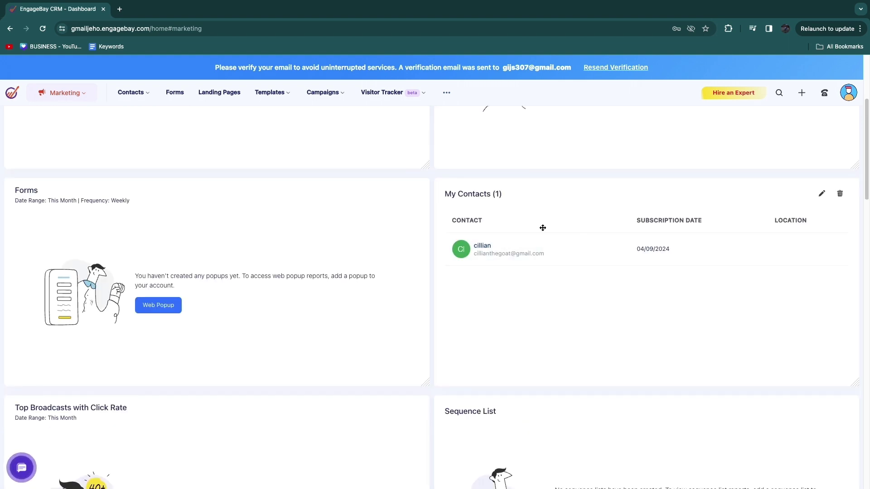
{"action": "scroll", "coordinate": [613, 331], "scroll_direction": "down", "scroll_amount": 6}
{"action": "scroll", "coordinate": [585, 314], "scroll_direction": "up", "scroll_amount": 1}
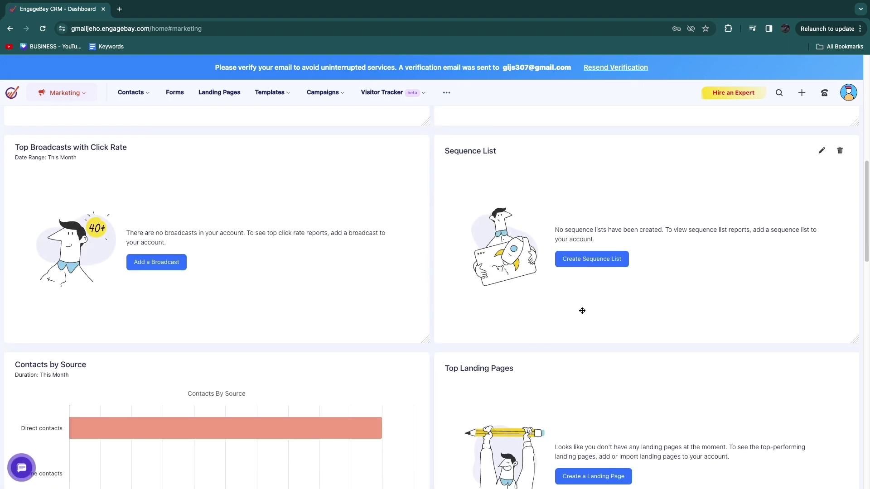
Step: Look through the remaining dashboard widgets and open the Landing Pages section
{"action": "scroll", "coordinate": [582, 311], "scroll_direction": "down", "scroll_amount": 2}
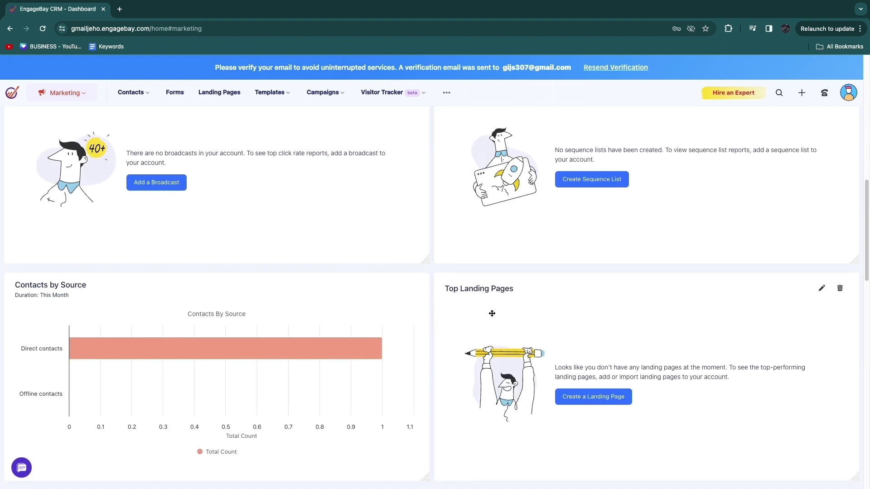
{"action": "scroll", "coordinate": [99, 313], "scroll_direction": "down", "scroll_amount": 2}
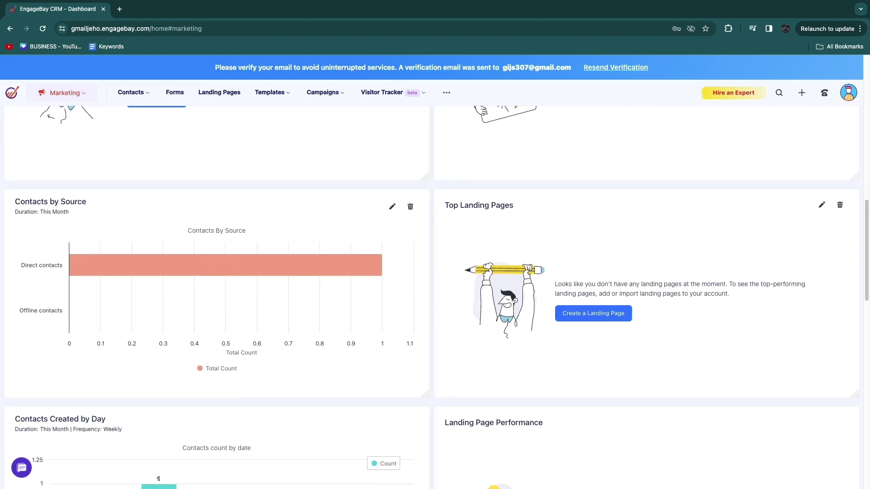
{"action": "scroll", "coordinate": [541, 306], "scroll_direction": "down", "scroll_amount": 2}
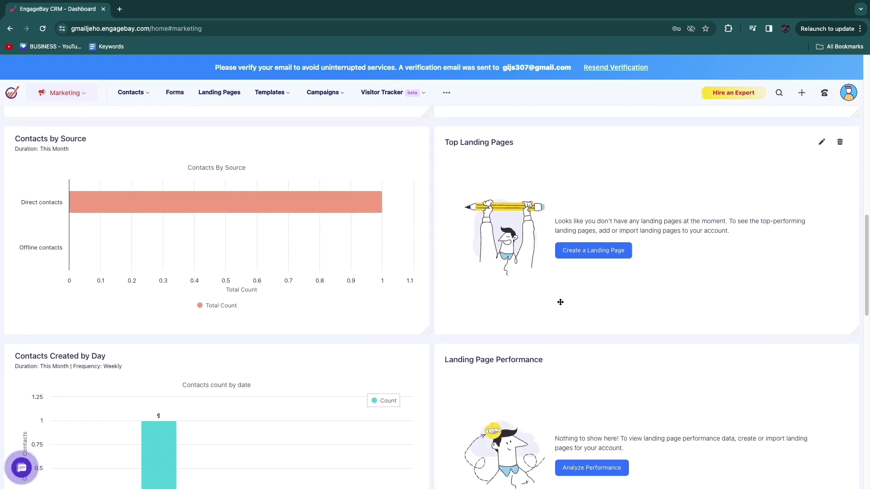
{"action": "scroll", "coordinate": [540, 302], "scroll_direction": "down", "scroll_amount": 3}
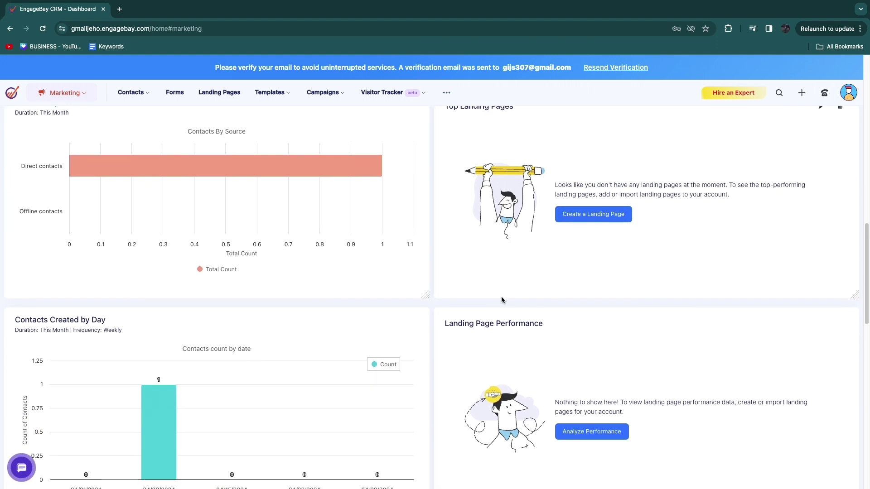
{"action": "scroll", "coordinate": [524, 292], "scroll_direction": "down", "scroll_amount": 2}
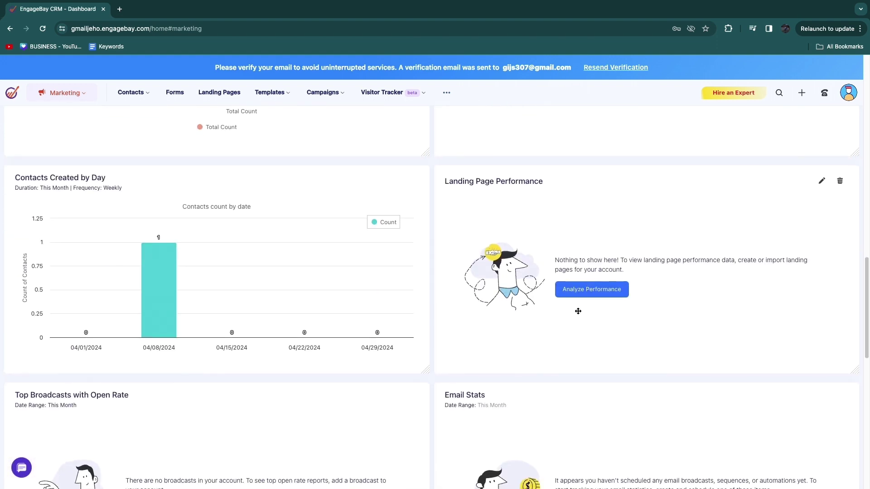
{"action": "scroll", "coordinate": [341, 274], "scroll_direction": "down", "scroll_amount": 6}
{"action": "scroll", "coordinate": [222, 305], "scroll_direction": "down", "scroll_amount": 1}
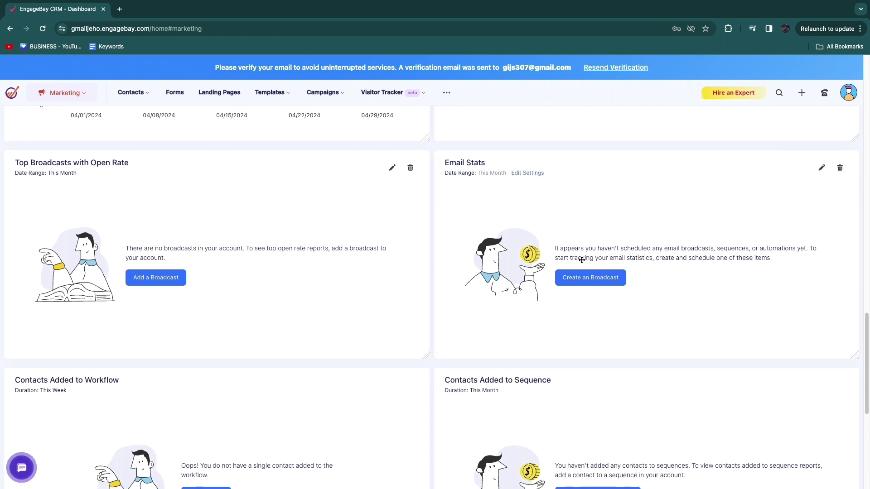
{"action": "scroll", "coordinate": [344, 279], "scroll_direction": "down", "scroll_amount": 2}
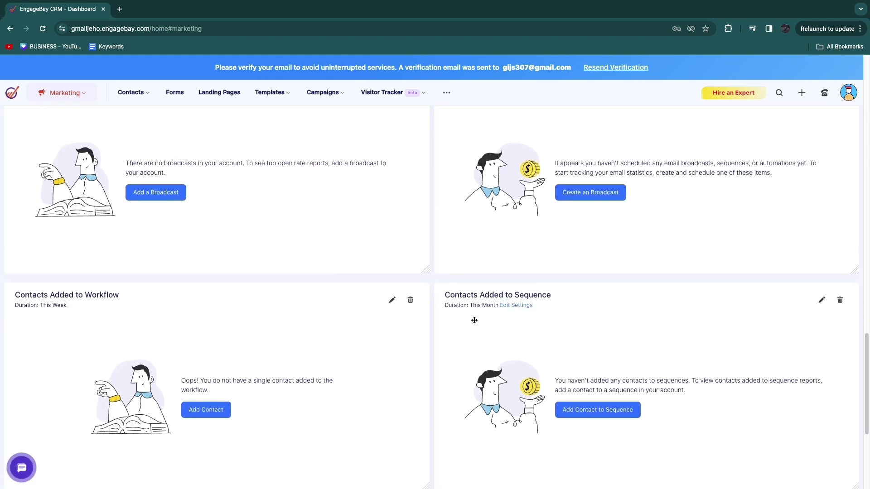
{"action": "scroll", "coordinate": [362, 294], "scroll_direction": "up", "scroll_amount": 4}
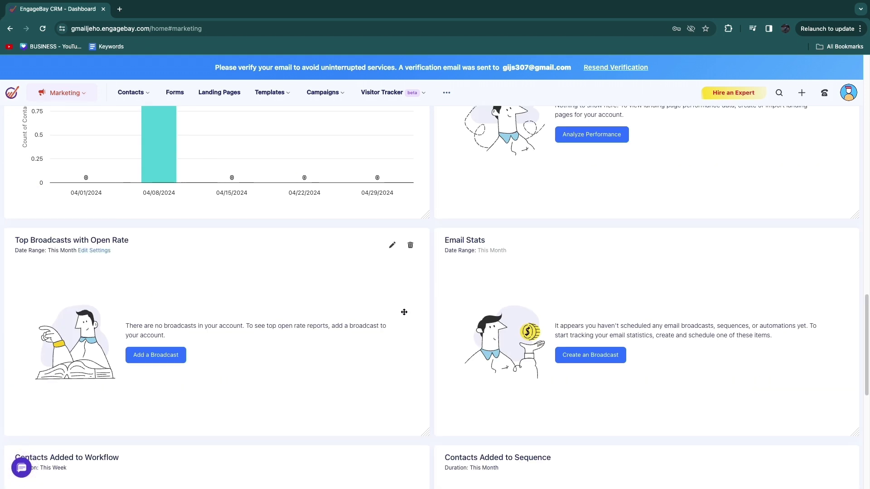
{"action": "scroll", "coordinate": [404, 320], "scroll_direction": "down", "scroll_amount": 3}
{"action": "scroll", "coordinate": [469, 342], "scroll_direction": "down", "scroll_amount": 2}
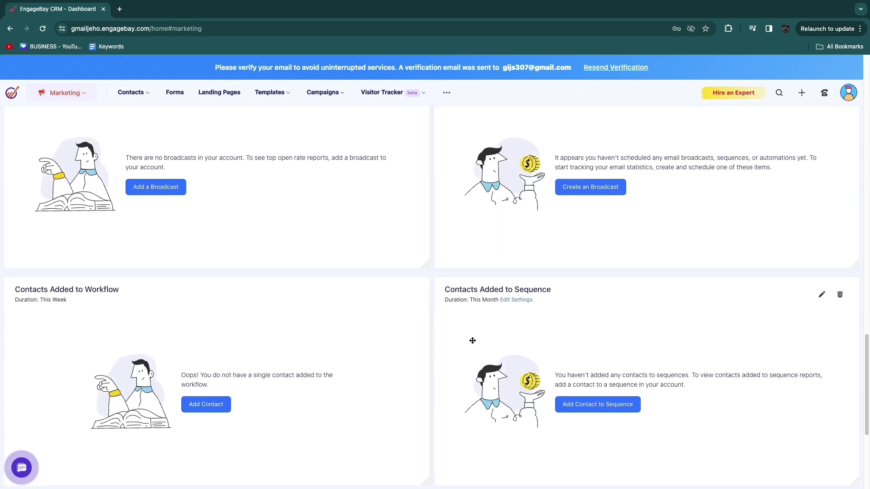
{"action": "scroll", "coordinate": [472, 340], "scroll_direction": "down", "scroll_amount": 6}
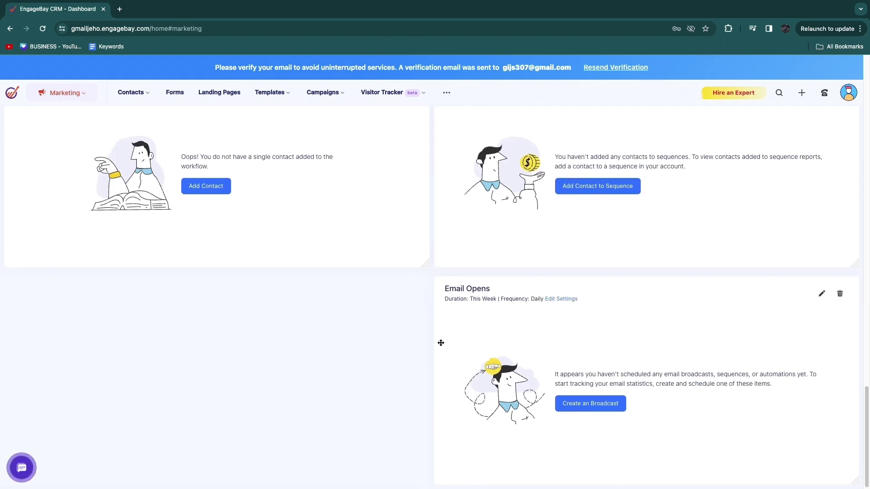
{"action": "scroll", "coordinate": [435, 335], "scroll_direction": "up", "scroll_amount": 20}
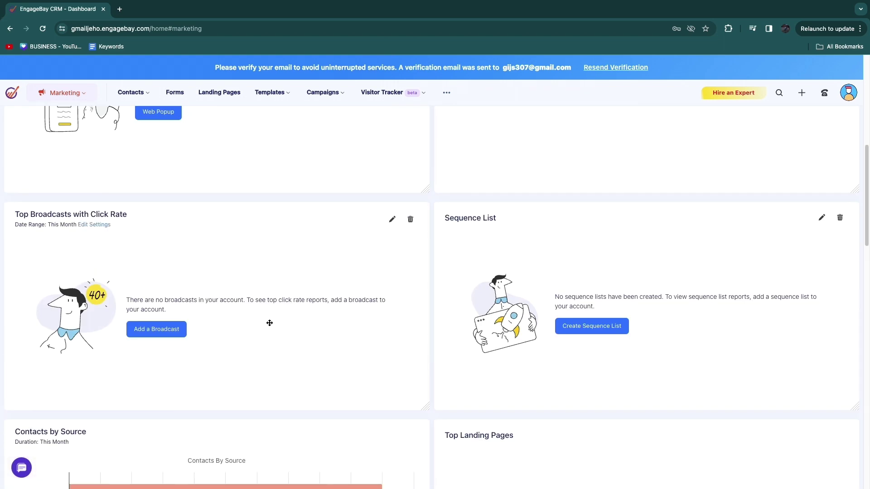
{"action": "scroll", "coordinate": [164, 330], "scroll_direction": "up", "scroll_amount": 8}
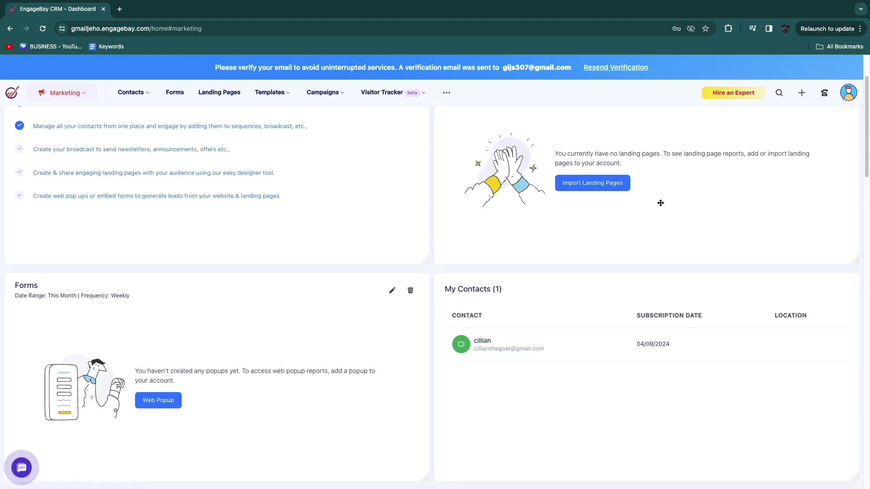
{"action": "scroll", "coordinate": [580, 231], "scroll_direction": "up", "scroll_amount": 3}
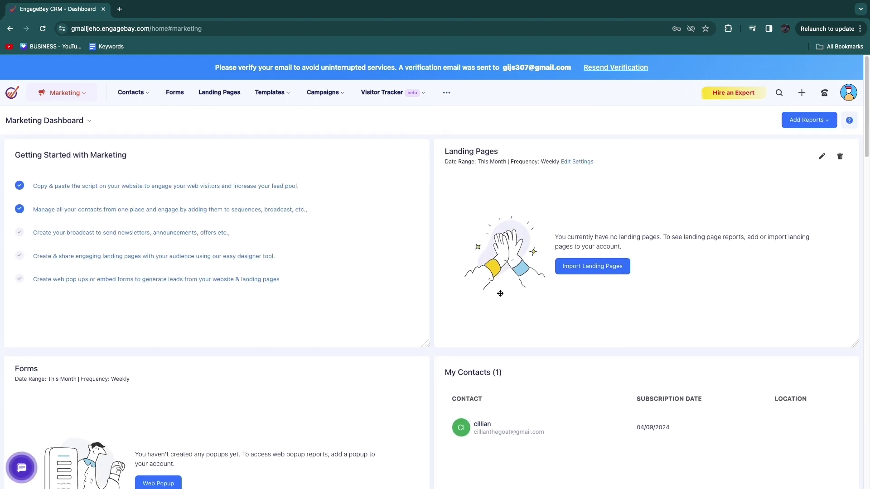
{"action": "left_click", "coordinate": [572, 267]}
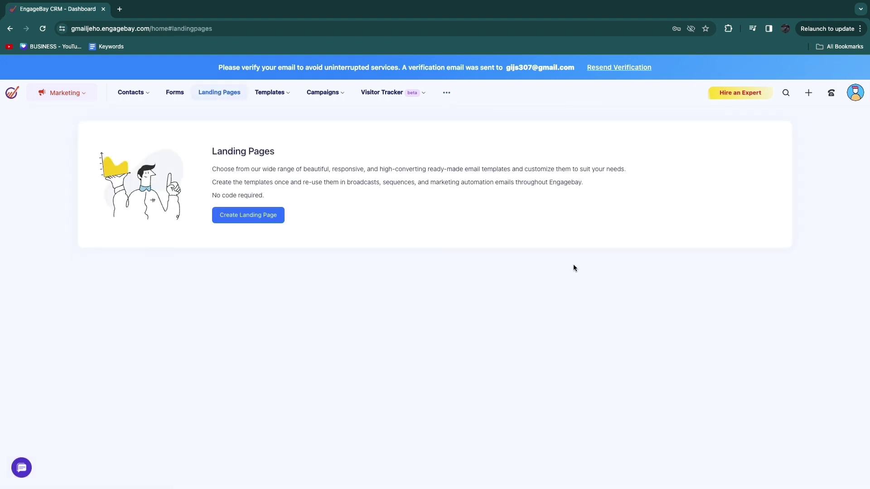
Step: Build a new landing page from the My Food DEN restaurant theme template
{"action": "left_click", "coordinate": [255, 218]}
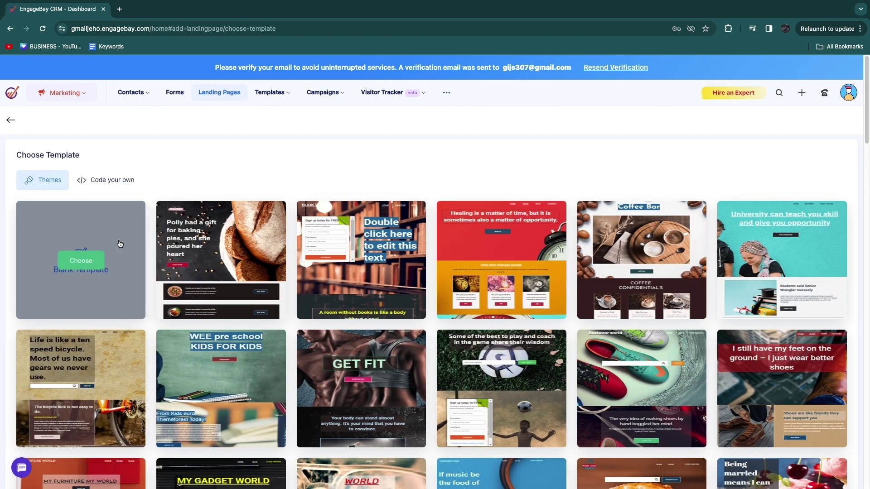
{"action": "scroll", "coordinate": [279, 278], "scroll_direction": "down", "scroll_amount": 1}
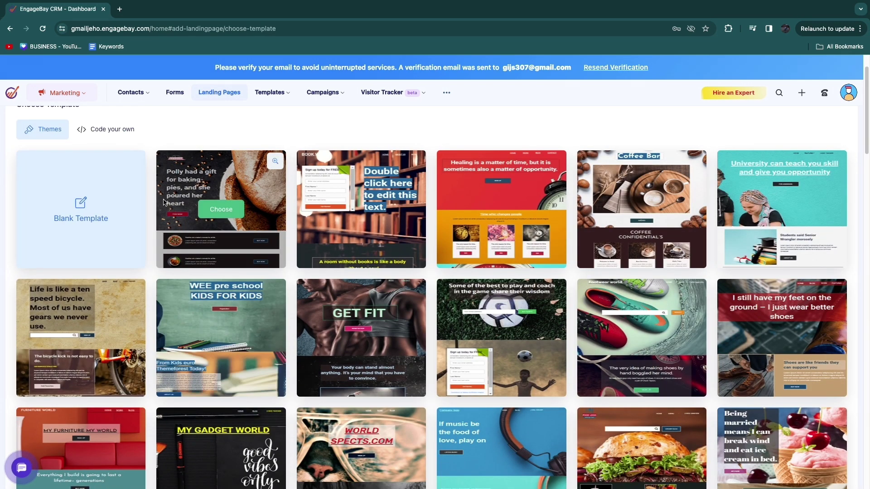
{"action": "left_click", "coordinate": [62, 129]}
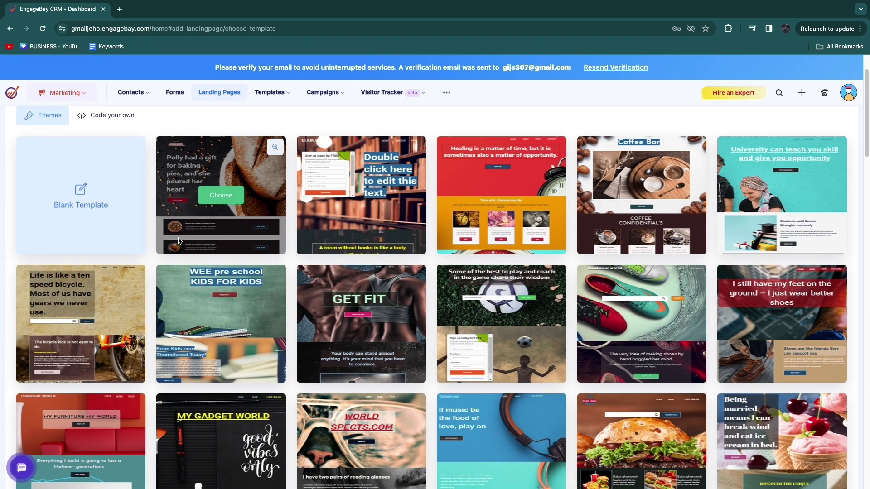
{"action": "scroll", "coordinate": [179, 238], "scroll_direction": "down", "scroll_amount": 5}
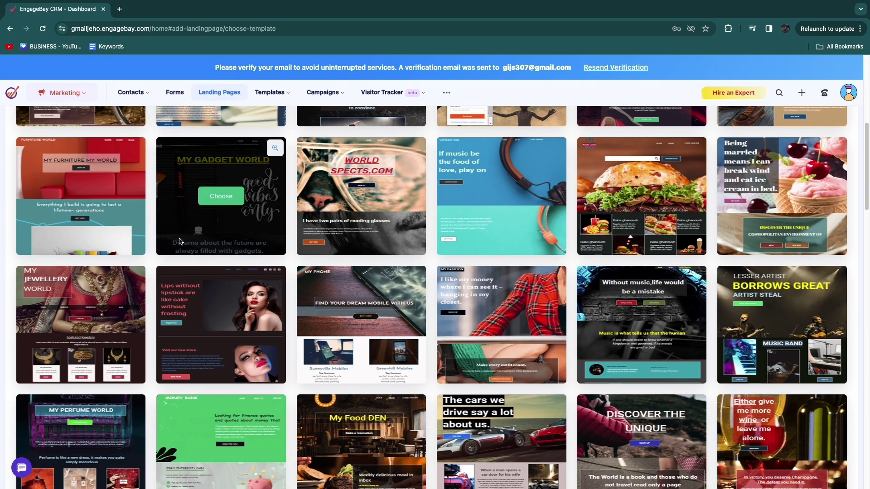
{"action": "scroll", "coordinate": [178, 241], "scroll_direction": "down", "scroll_amount": 3}
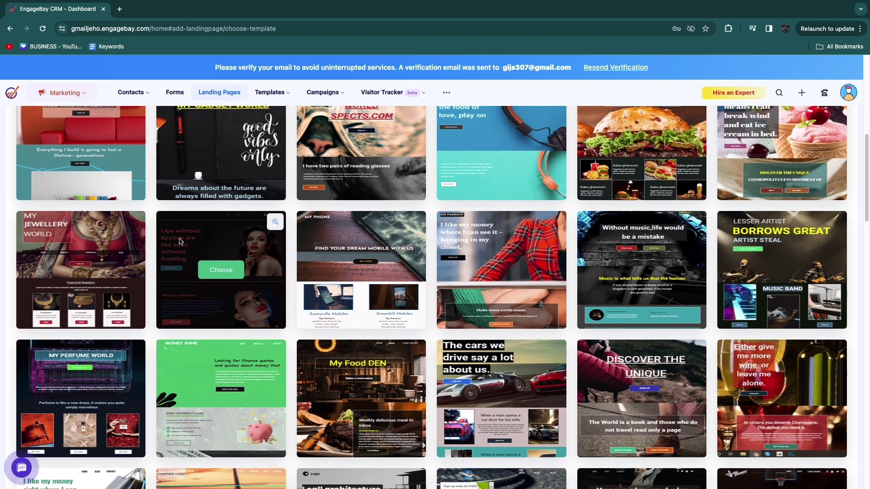
{"action": "scroll", "coordinate": [181, 240], "scroll_direction": "down", "scroll_amount": 2}
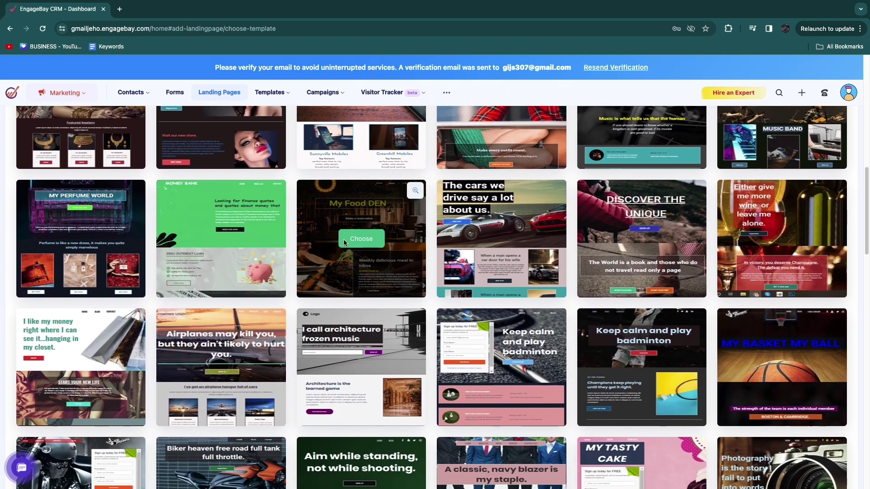
{"action": "left_click", "coordinate": [361, 239]}
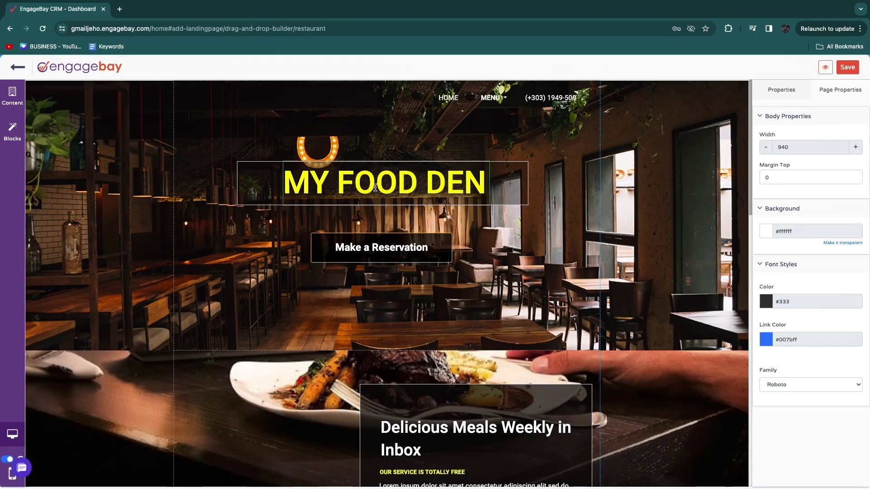
Step: Select the MY FOOD DEN heading, the hero section and the Lorem paragraph text
{"action": "left_click", "coordinate": [375, 188]}
{"action": "left_click", "coordinate": [284, 228]}
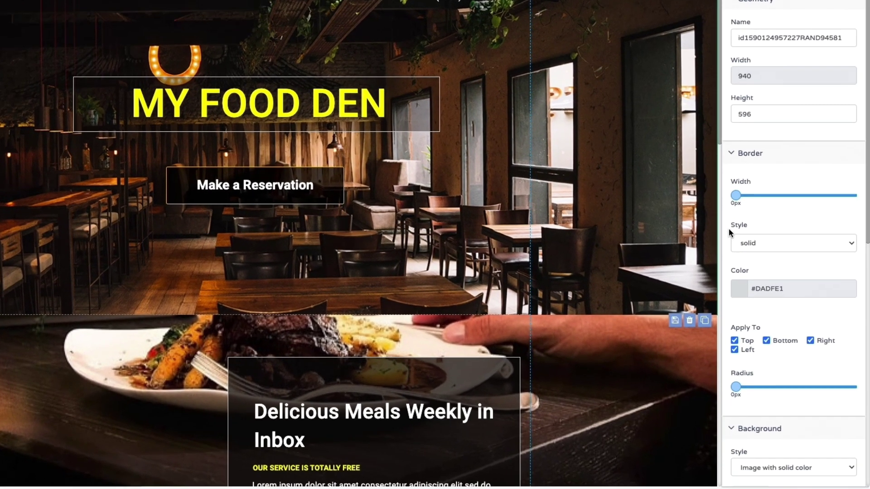
{"action": "scroll", "coordinate": [783, 327], "scroll_direction": "down", "scroll_amount": 3}
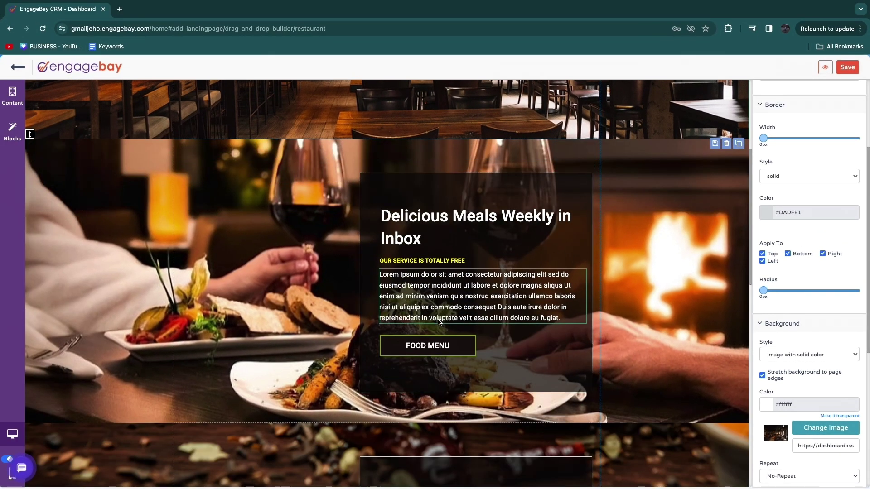
{"action": "triple_click", "coordinate": [409, 369]}
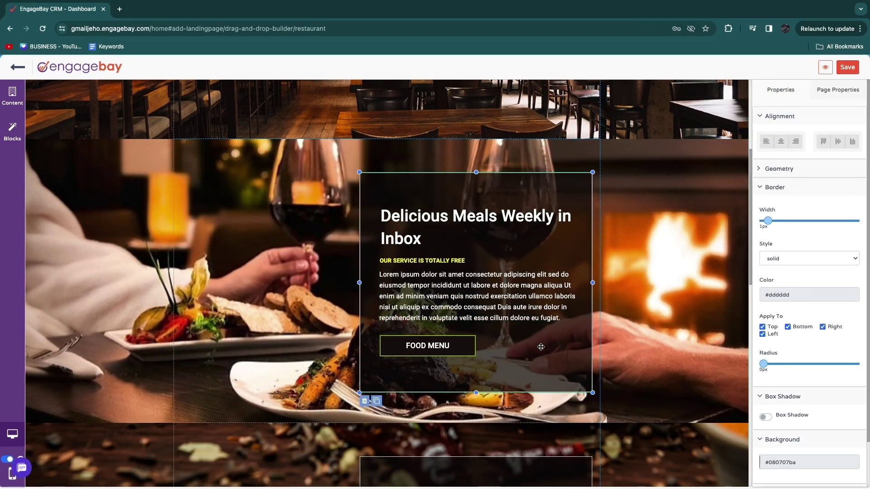
{"action": "scroll", "coordinate": [165, 130], "scroll_direction": "down", "scroll_amount": 6}
Step: Add a testimonial block from the Testmonials category to the landing page
{"action": "left_click", "coordinate": [11, 138]}
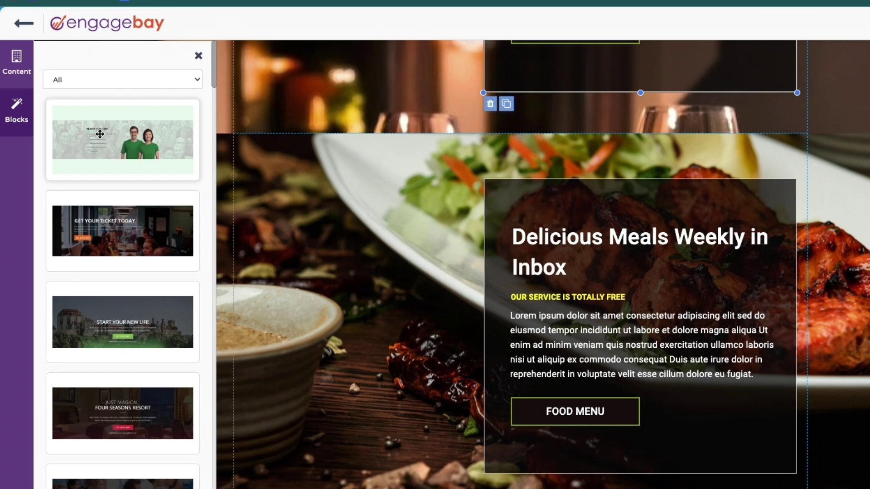
{"action": "scroll", "coordinate": [122, 217], "scroll_direction": "down", "scroll_amount": 8}
{"action": "scroll", "coordinate": [138, 239], "scroll_direction": "up", "scroll_amount": 10}
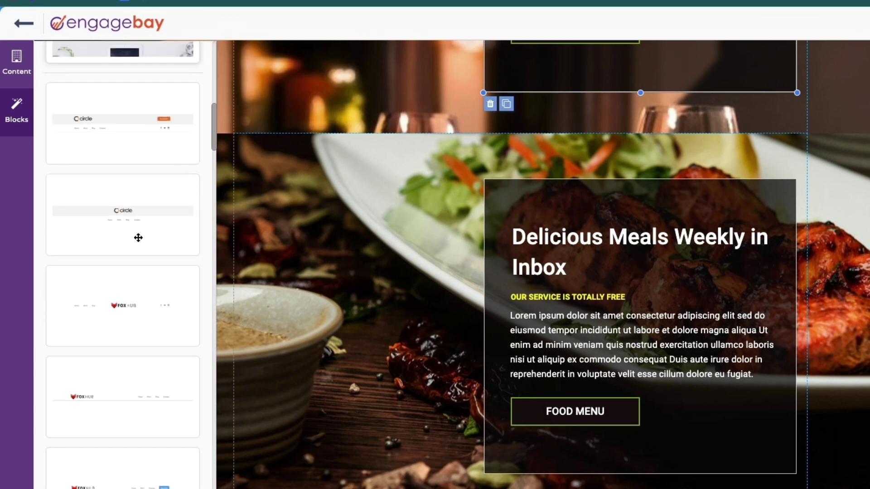
{"action": "left_click", "coordinate": [115, 80]}
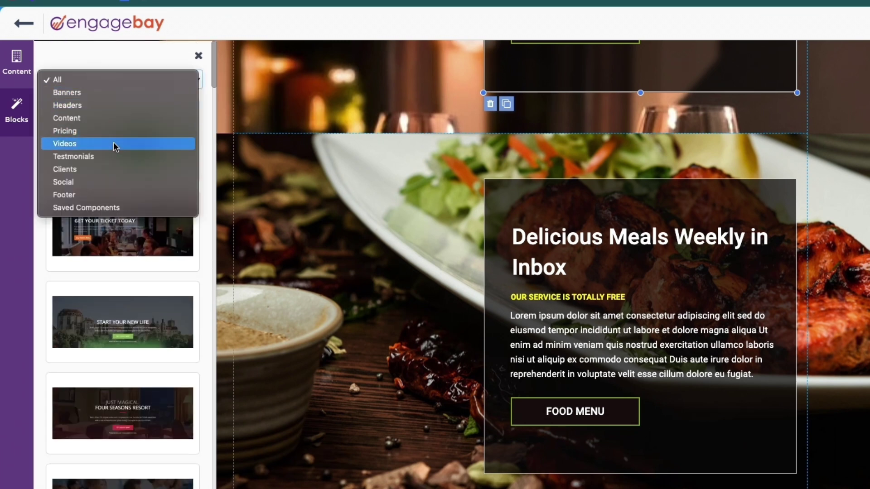
{"action": "left_click", "coordinate": [110, 158]}
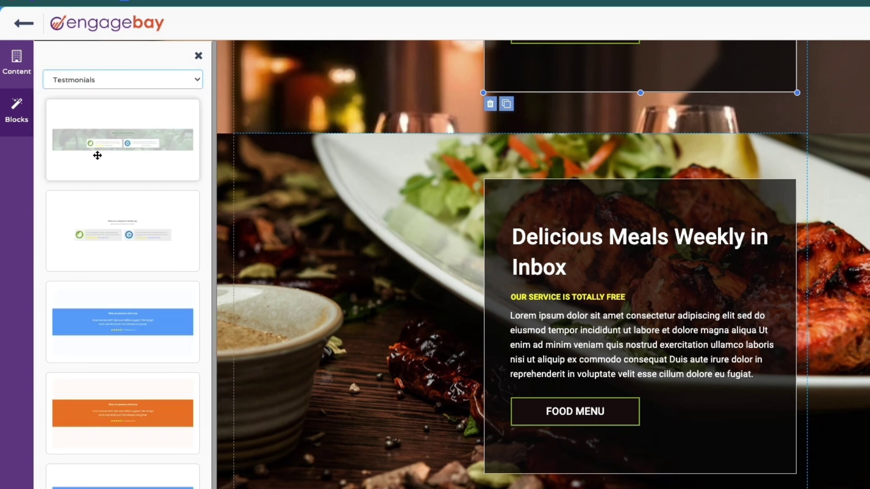
{"action": "scroll", "coordinate": [123, 227], "scroll_direction": "down", "scroll_amount": 2}
{"action": "left_click_drag", "start_coordinate": [110, 254], "coordinate": [283, 215]}
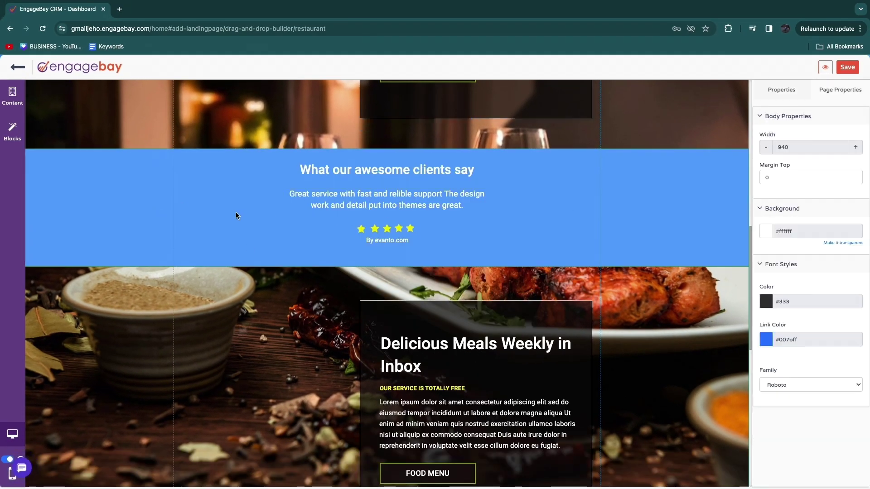
Step: Set the testimonial section's background to dark teal #275958
{"action": "left_click", "coordinate": [236, 213]}
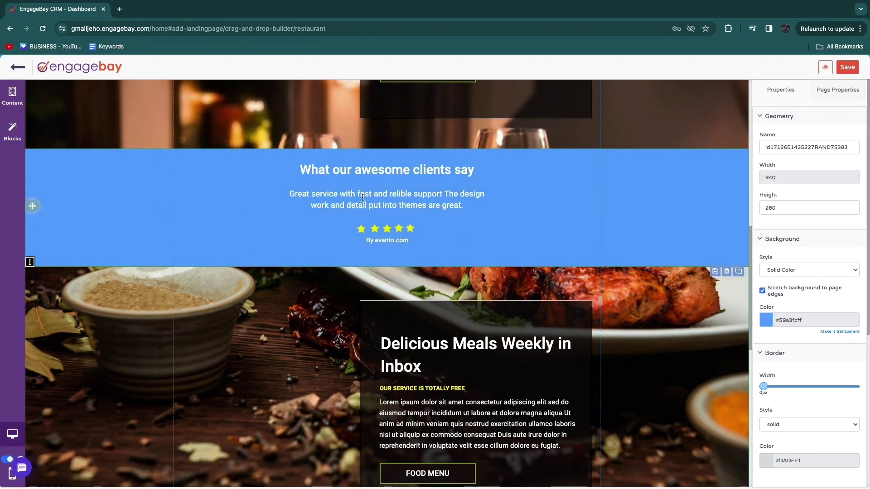
{"action": "left_click", "coordinate": [766, 319]}
{"action": "mouse_move", "coordinate": [819, 361]}
{"action": "left_mouse_down"}
{"action": "mouse_move", "coordinate": [820, 341]}
{"action": "mouse_move", "coordinate": [823, 366]}
{"action": "left_mouse_up"}
{"action": "left_click_drag", "start_coordinate": [788, 344], "coordinate": [777, 376]}
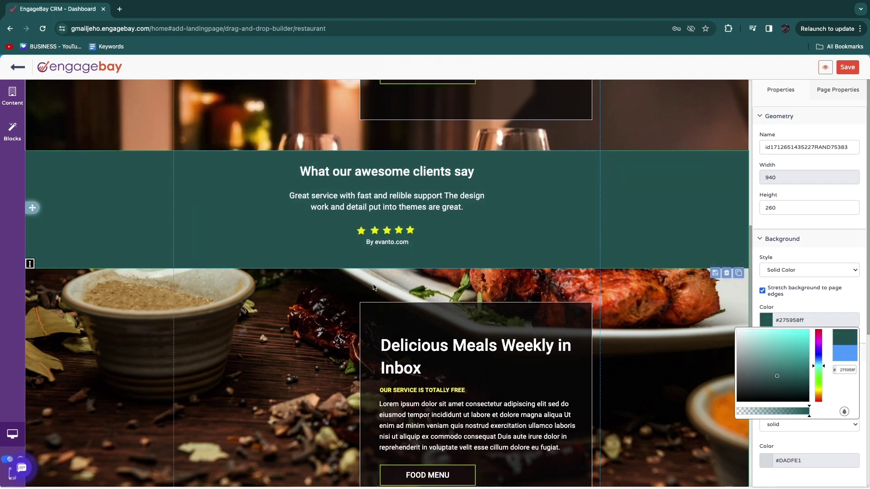
{"action": "left_click", "coordinate": [373, 287]}
{"action": "scroll", "coordinate": [567, 274], "scroll_direction": "up", "scroll_amount": 10}
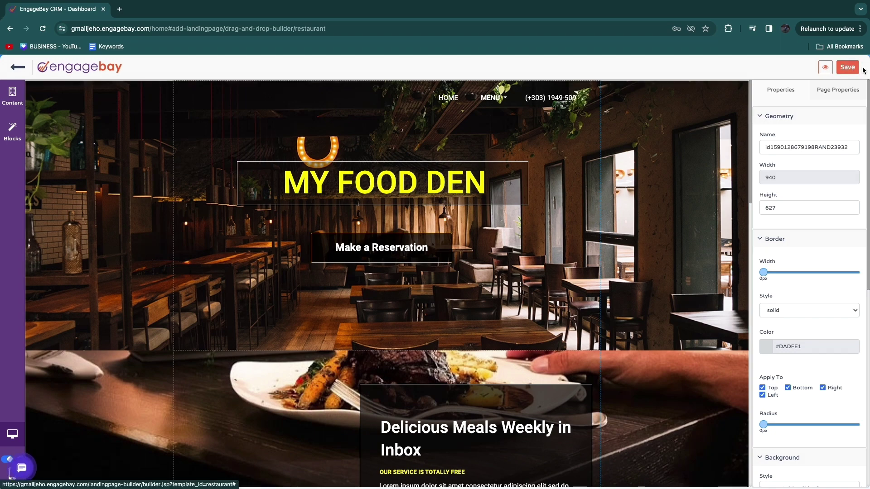
Step: Save the landing page under a suggested name
{"action": "left_click", "coordinate": [839, 70]}
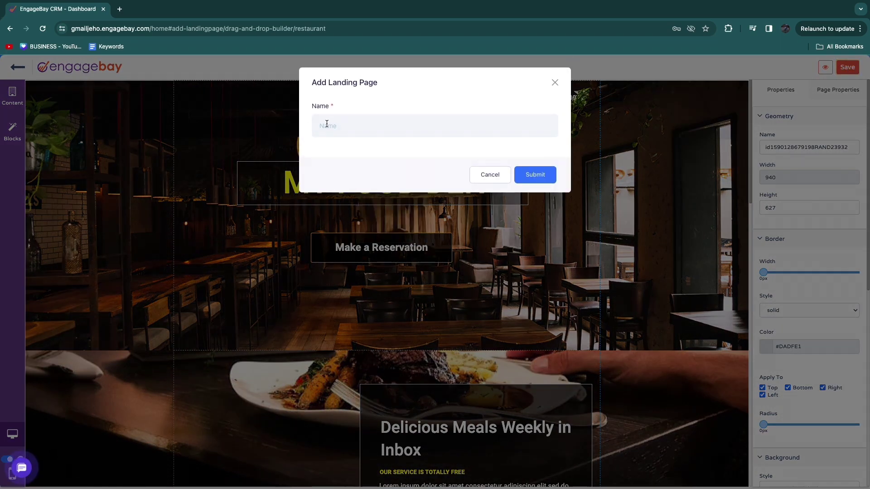
{"action": "left_click", "coordinate": [344, 126]}
{"action": "left_click", "coordinate": [369, 216]}
{"action": "left_click", "coordinate": [535, 174]}
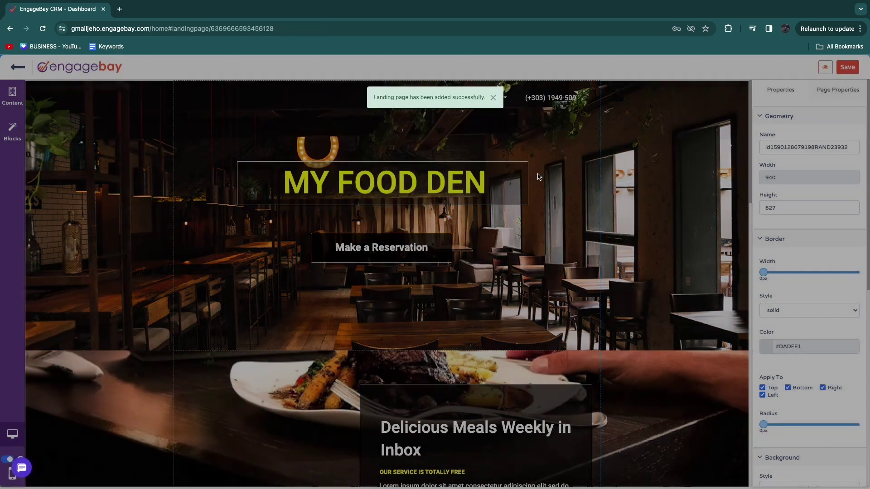
{"action": "scroll", "coordinate": [246, 245], "scroll_direction": "down", "scroll_amount": 10}
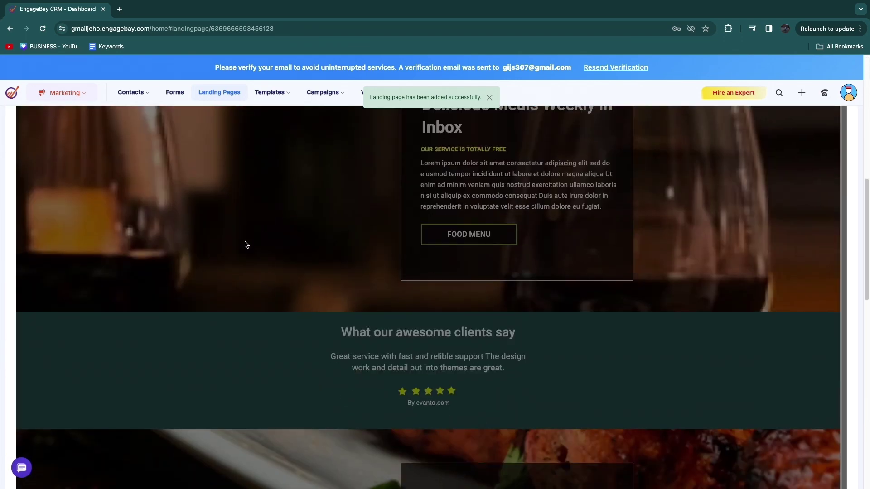
{"action": "scroll", "coordinate": [246, 245], "scroll_direction": "up", "scroll_amount": 10}
Step: Check the landing page URL in its General settings
{"action": "left_click", "coordinate": [87, 164]}
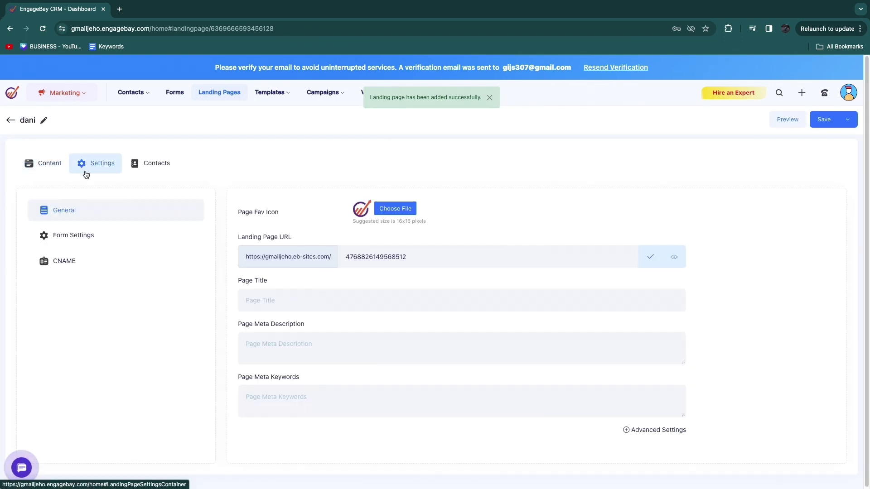
{"action": "triple_click", "coordinate": [281, 235]}
{"action": "left_click_drag", "start_coordinate": [350, 257], "coordinate": [425, 257]}
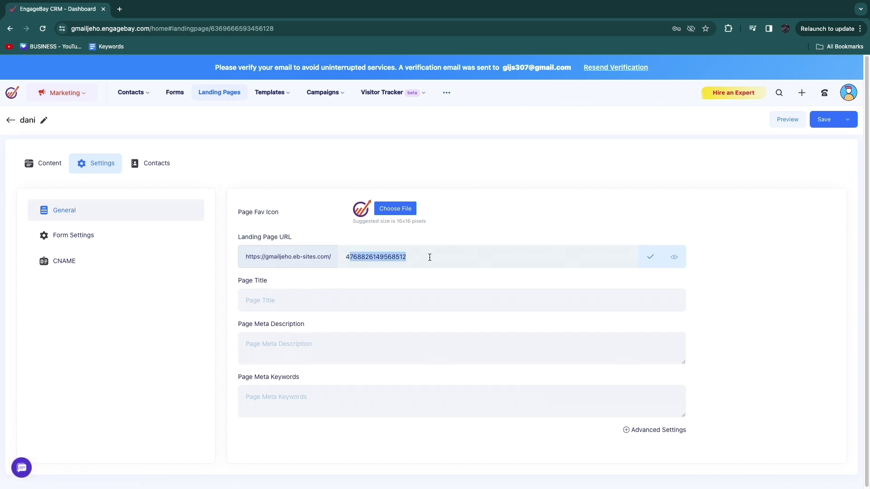
{"action": "left_click", "coordinate": [429, 257]}
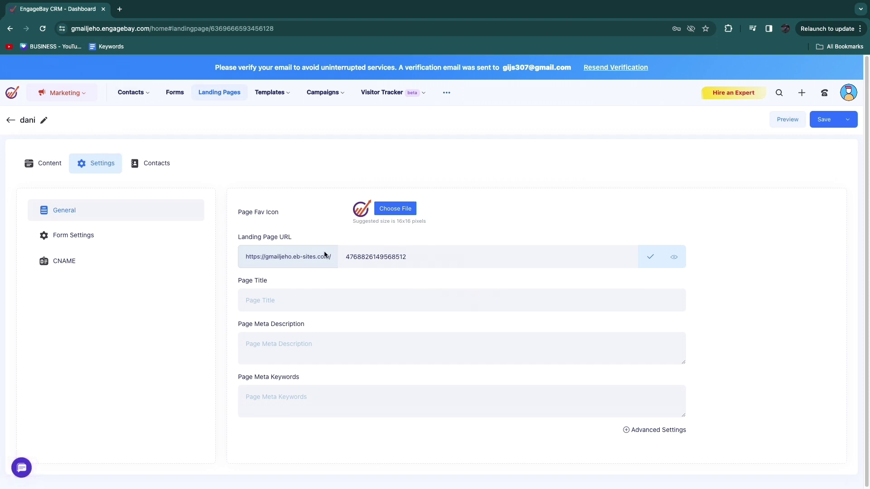
Step: Review the Form Settings and Contacts tabs, then return to the Landing Pages list
{"action": "left_click", "coordinate": [89, 234]}
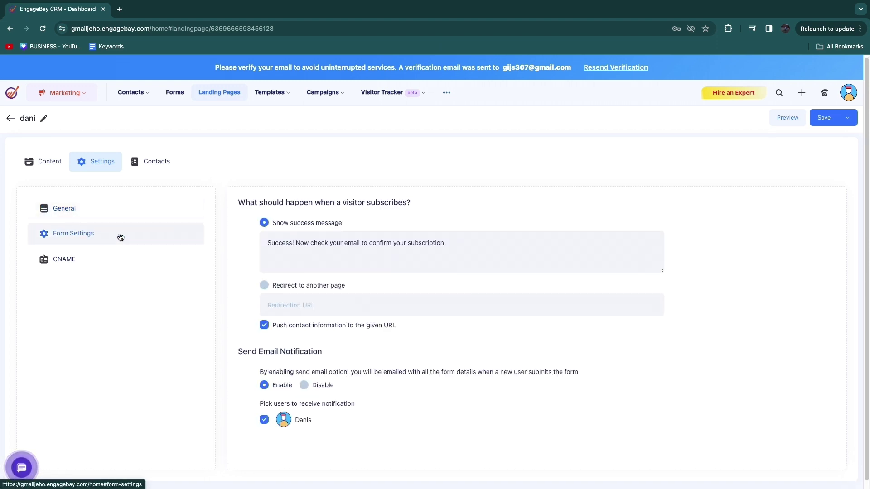
{"action": "left_click", "coordinate": [28, 164]}
{"action": "scroll", "coordinate": [342, 307], "scroll_direction": "down", "scroll_amount": 1}
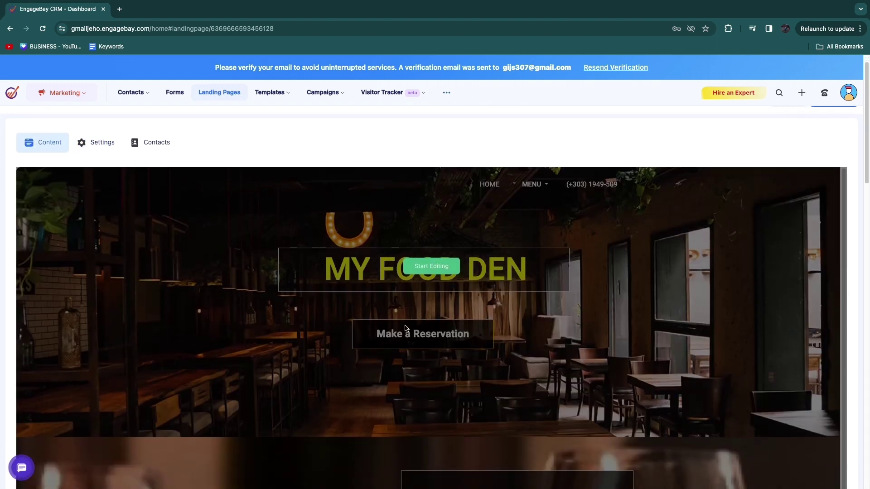
{"action": "scroll", "coordinate": [343, 307], "scroll_direction": "up", "scroll_amount": 1}
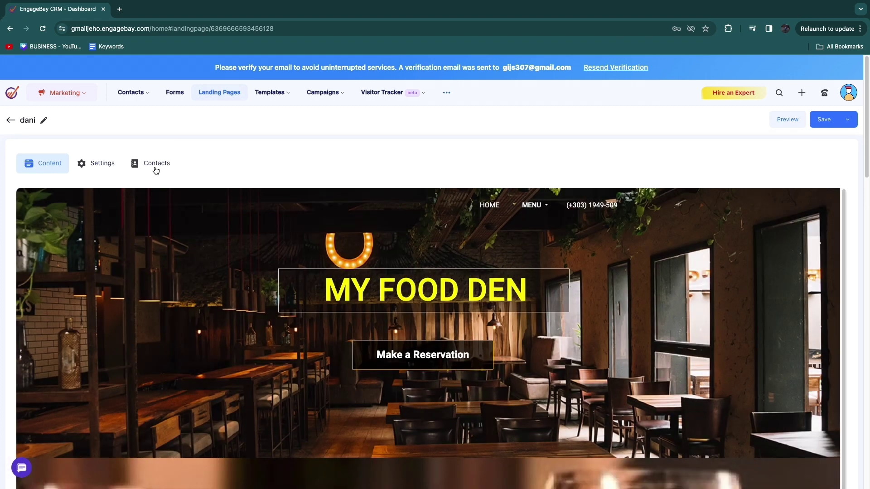
{"action": "left_click", "coordinate": [157, 164]}
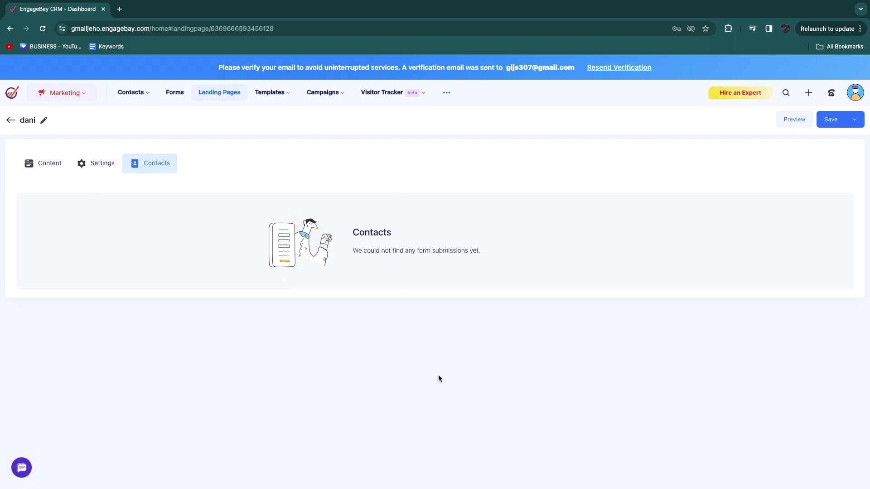
{"action": "left_click", "coordinate": [136, 92]}
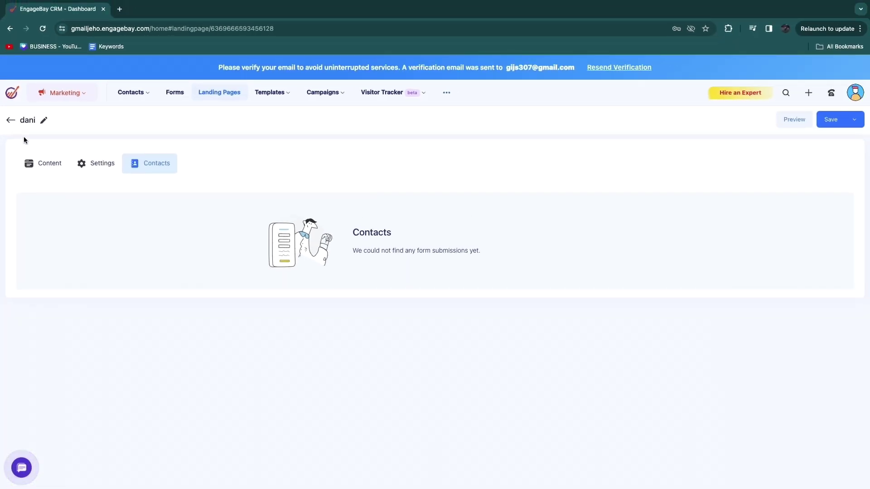
{"action": "left_click", "coordinate": [11, 123]}
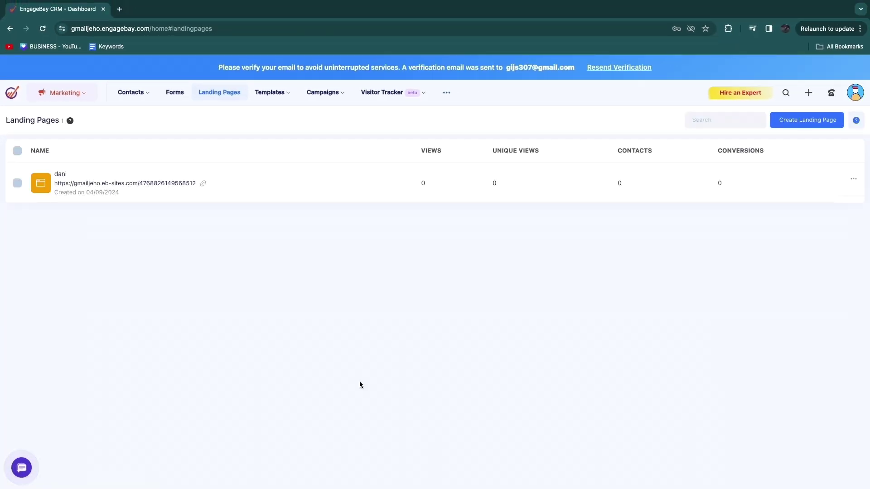
Step: From the Marketing Dashboard's Top Broadcasts widget, start adding a broadcast
{"action": "left_click", "coordinate": [18, 98]}
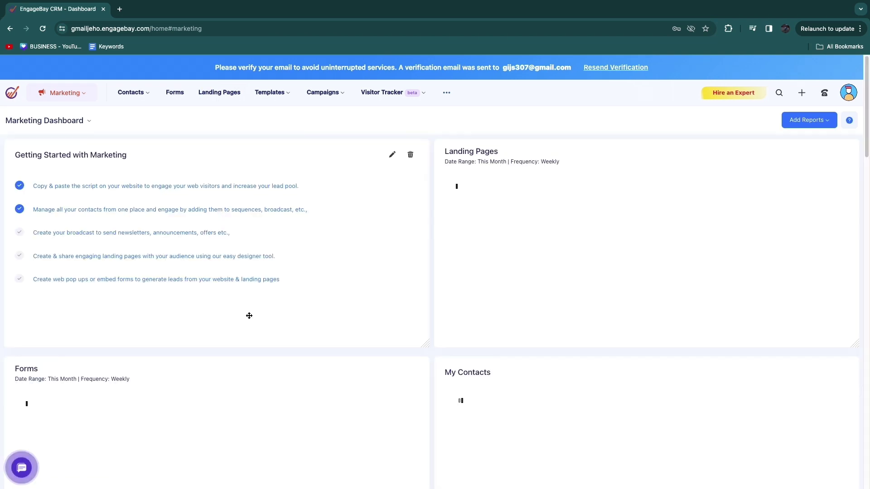
{"action": "scroll", "coordinate": [422, 364], "scroll_direction": "down", "scroll_amount": 4}
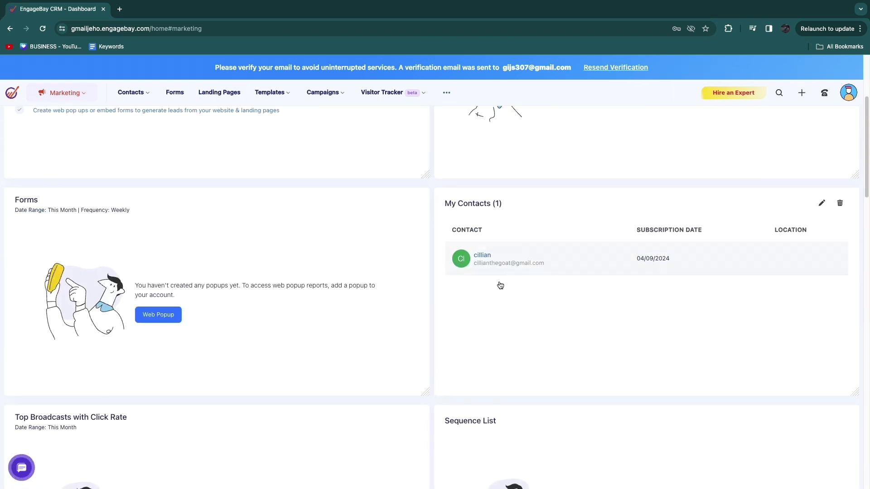
{"action": "scroll", "coordinate": [110, 243], "scroll_direction": "down", "scroll_amount": 3}
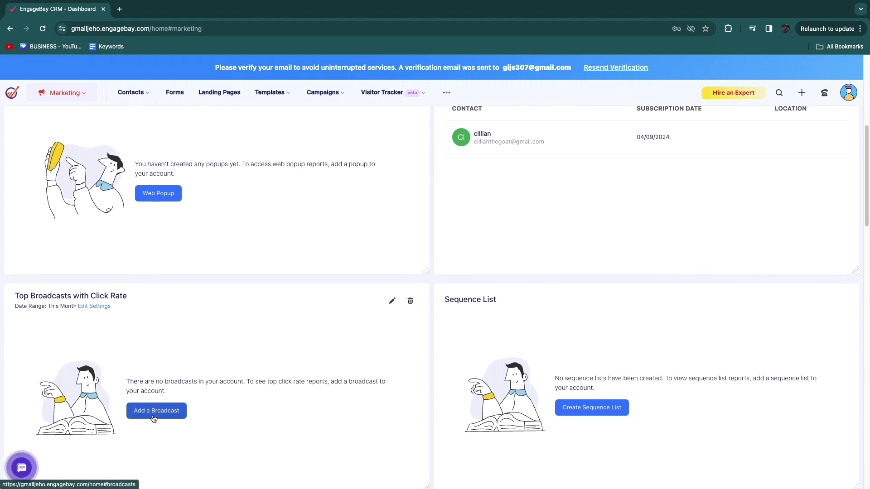
{"action": "scroll", "coordinate": [453, 317], "scroll_direction": "down", "scroll_amount": 1}
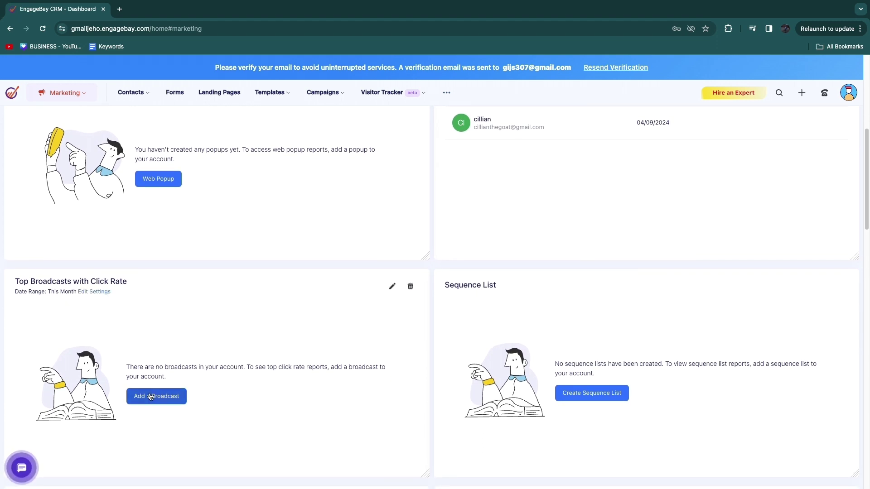
{"action": "left_click", "coordinate": [156, 396]}
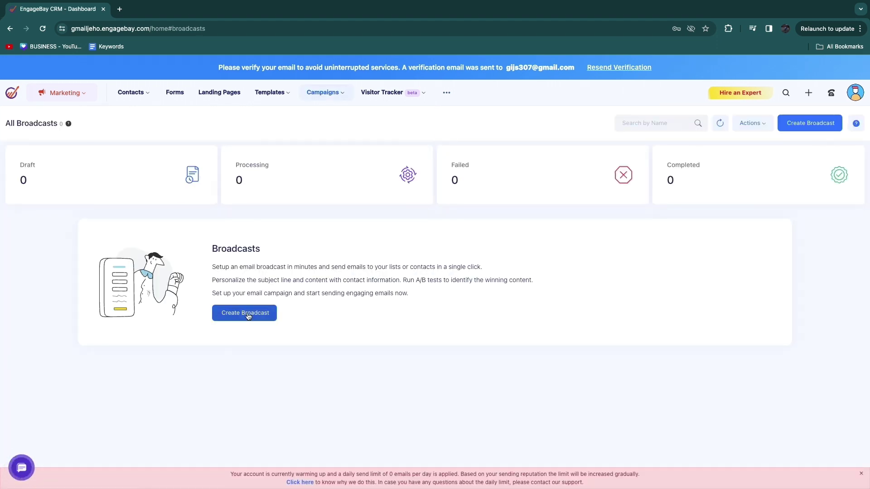
Step: Create a regular broadcast named 'welcome' and continue to its Email Details
{"action": "left_click", "coordinate": [245, 312]}
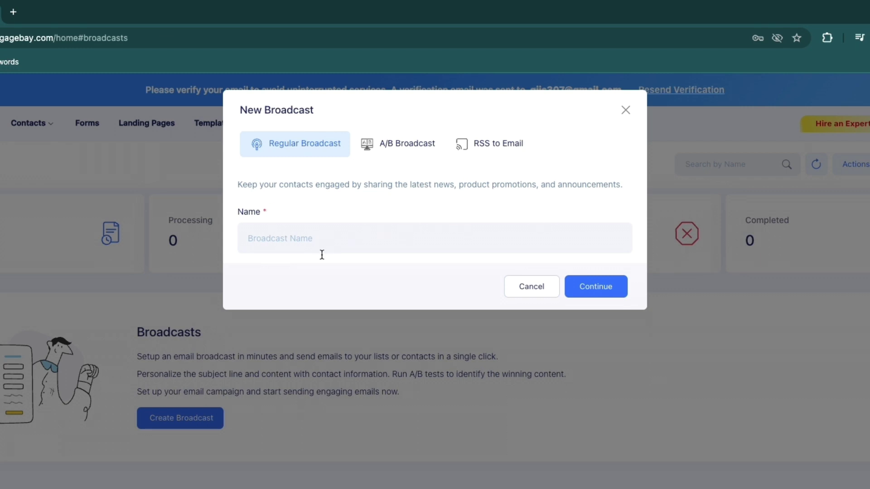
{"action": "left_click", "coordinate": [324, 231]}
{"action": "type", "text": "welcome"}
{"action": "left_click", "coordinate": [602, 280]}
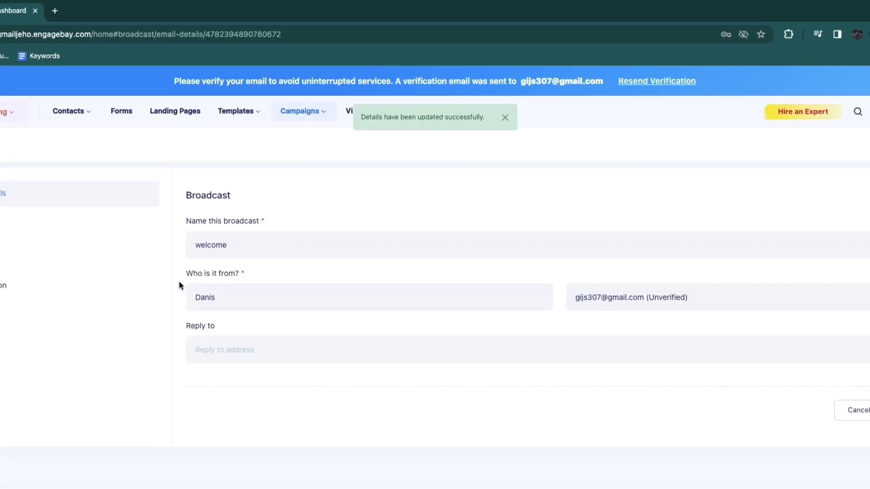
{"action": "left_click_drag", "start_coordinate": [179, 281], "coordinate": [232, 281]}
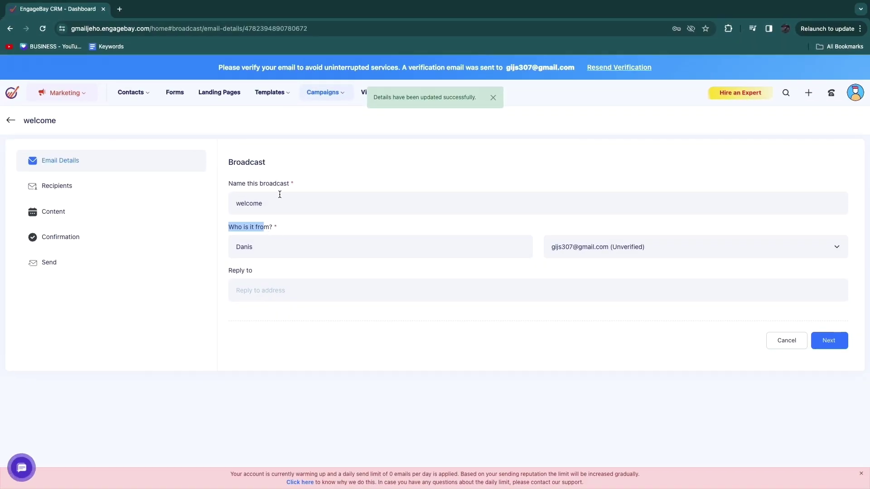
Step: Keep the current sender address and fill reply-to with the suggested sender address
{"action": "left_click", "coordinate": [585, 297]}
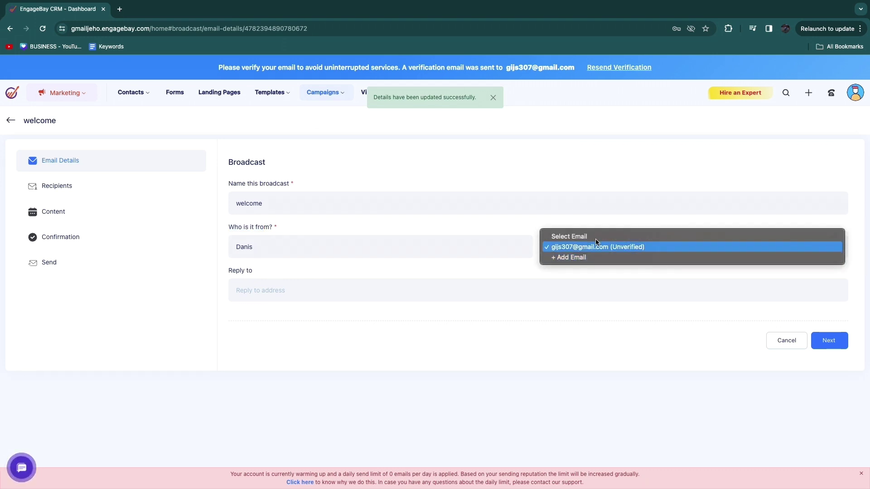
{"action": "left_click", "coordinate": [421, 263]}
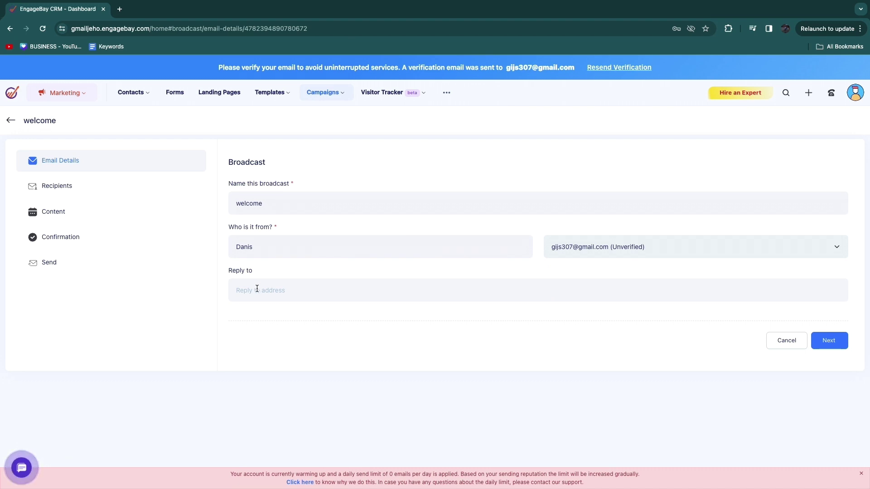
{"action": "left_click", "coordinate": [274, 291]}
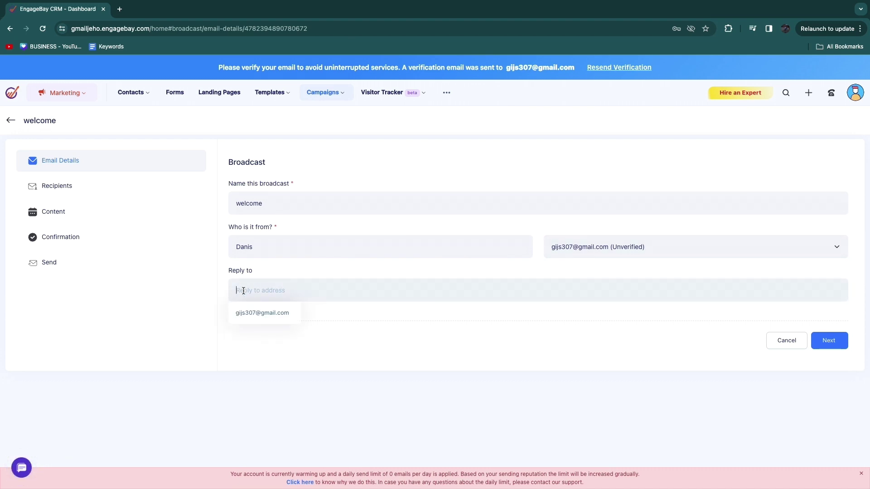
{"action": "left_click", "coordinate": [257, 316]}
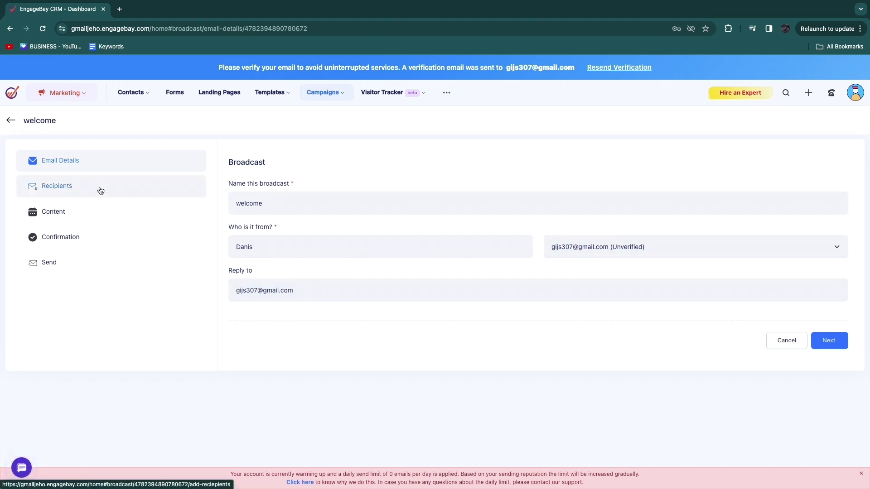
Step: Run the broadcast on All Contacts and look through the recipient filter list
{"action": "left_click", "coordinate": [101, 190]}
{"action": "left_click", "coordinate": [254, 202]}
{"action": "left_click", "coordinate": [251, 228]}
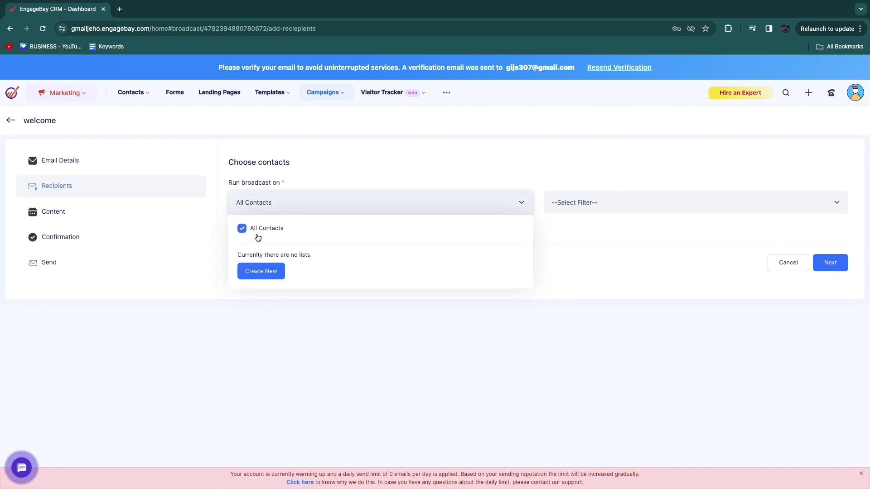
{"action": "left_click", "coordinate": [328, 298]}
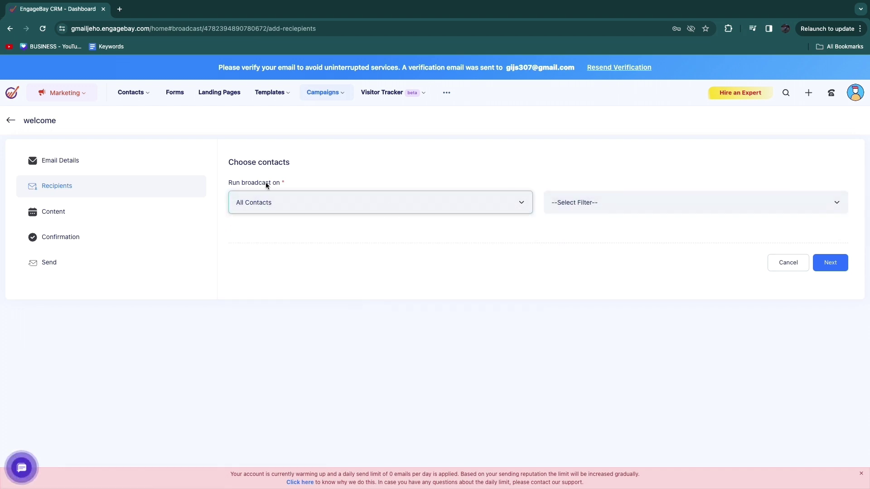
{"action": "left_click", "coordinate": [576, 208]}
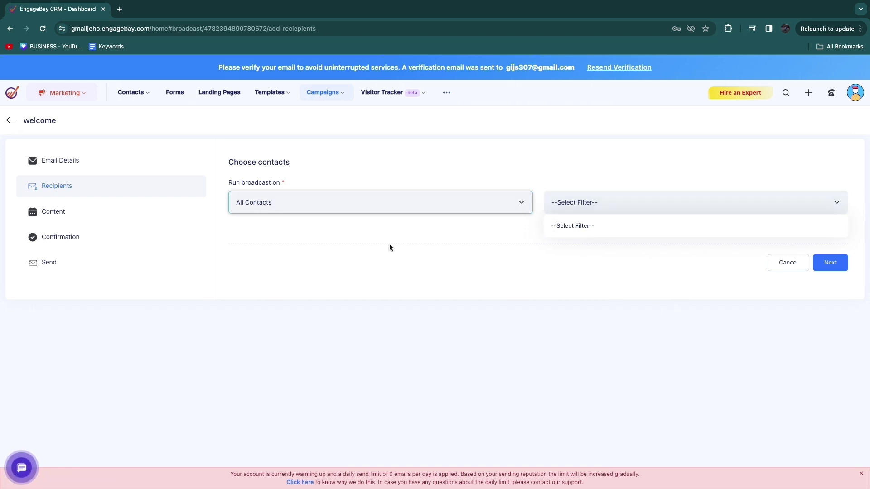
Step: Review the broadcast's email content, then bring up the Confirmation review
{"action": "left_click", "coordinate": [175, 213]}
{"action": "scroll", "coordinate": [504, 315], "scroll_direction": "down", "scroll_amount": 3}
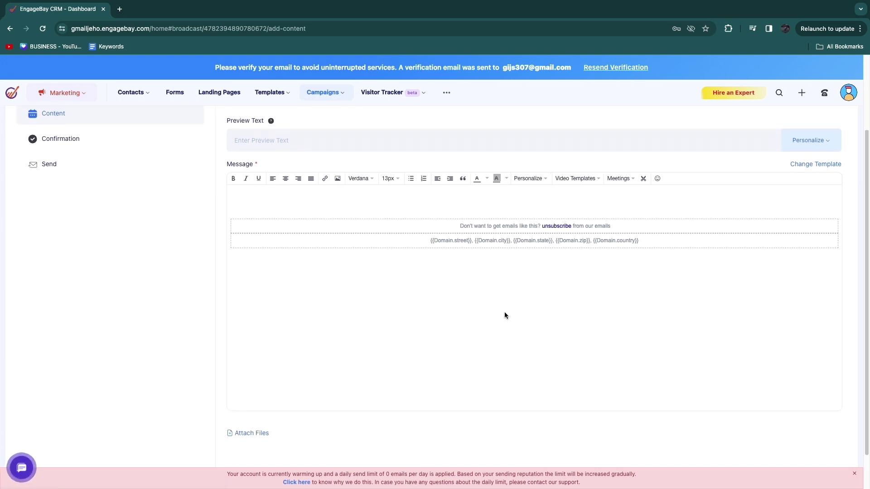
{"action": "scroll", "coordinate": [505, 315], "scroll_direction": "down", "scroll_amount": 2}
{"action": "scroll", "coordinate": [377, 284], "scroll_direction": "up", "scroll_amount": 2}
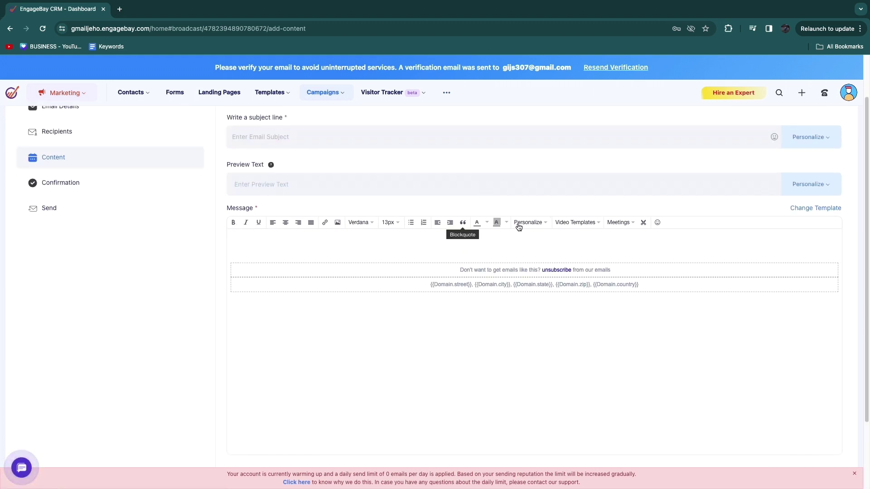
{"action": "left_click", "coordinate": [74, 239]}
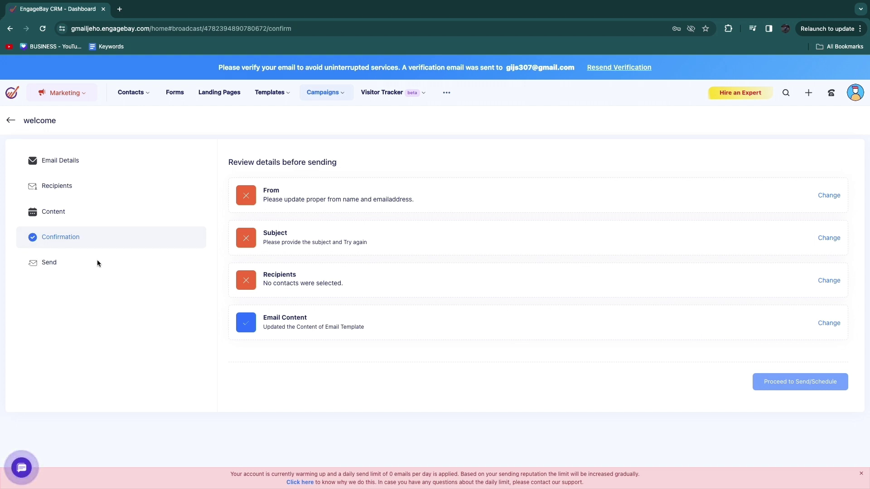
Step: Leave the broadcast and return to the Marketing dashboard
{"action": "key", "text": "alt+Left"}
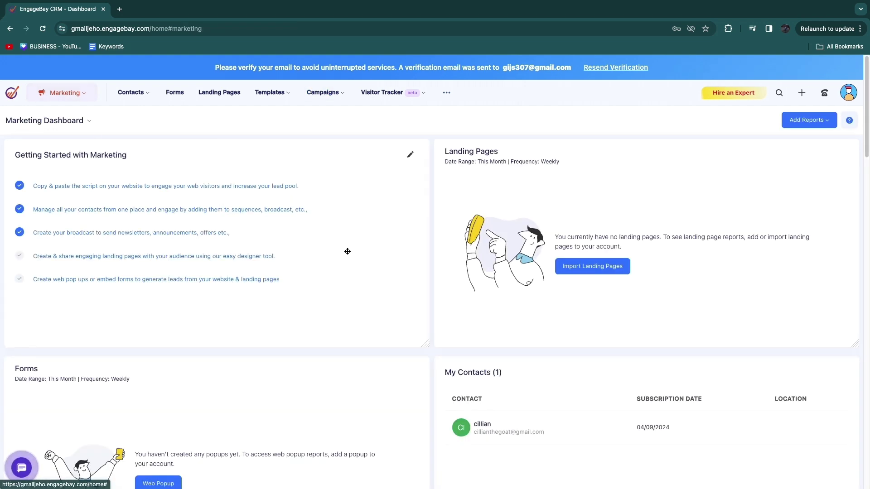
{"action": "scroll", "coordinate": [250, 218], "scroll_direction": "down", "scroll_amount": 5}
{"action": "scroll", "coordinate": [227, 217], "scroll_direction": "up", "scroll_amount": 5}
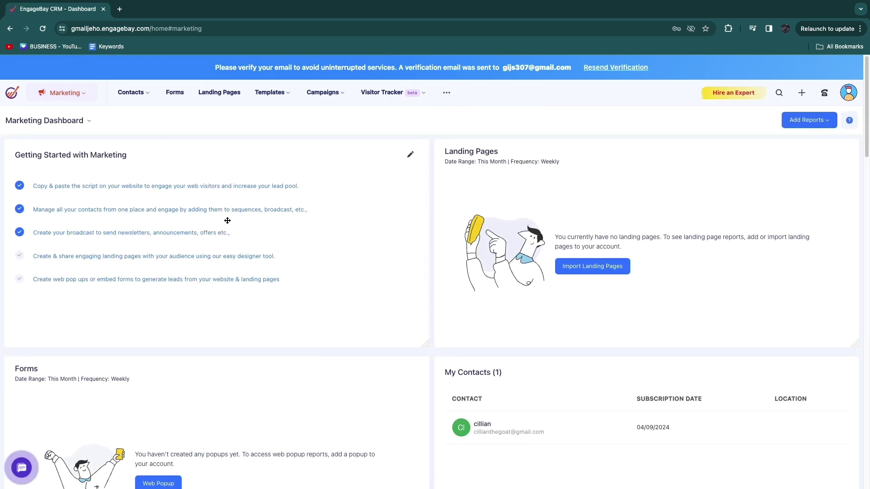
Step: Switch to the Sales app and scroll through its dashboard widgets
{"action": "left_click", "coordinate": [65, 93]}
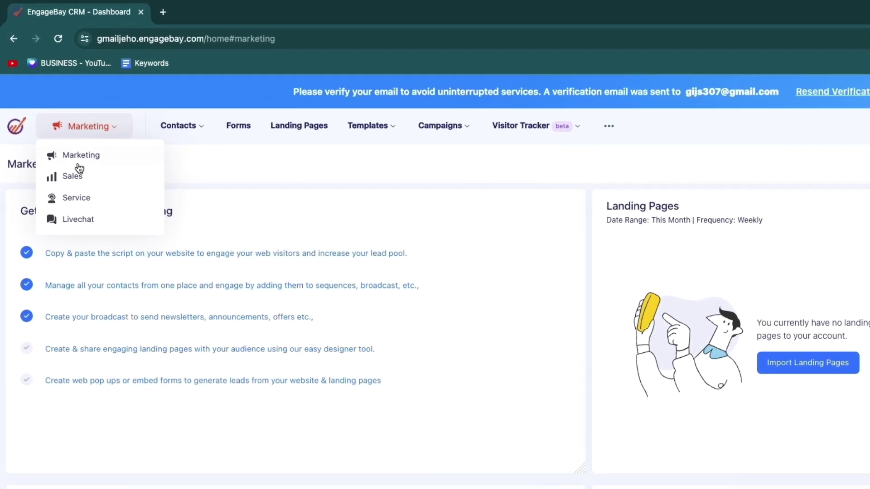
{"action": "left_click", "coordinate": [56, 128]}
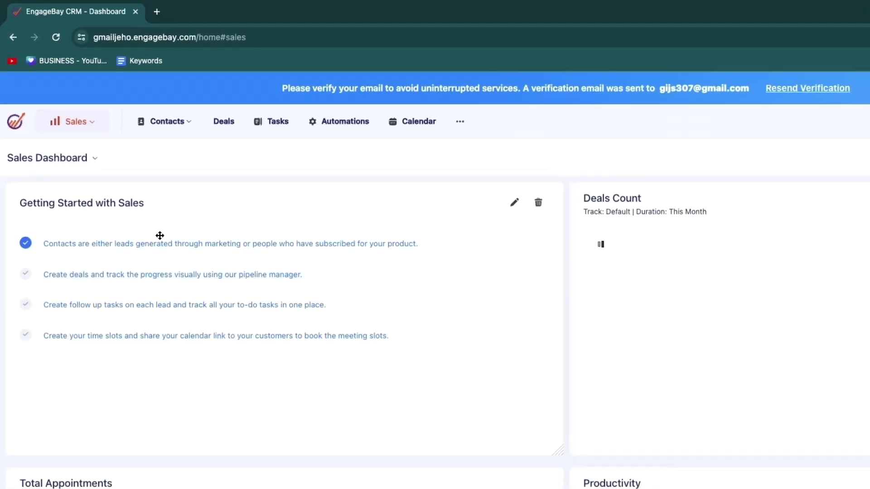
{"action": "scroll", "coordinate": [99, 371], "scroll_direction": "down", "scroll_amount": 1}
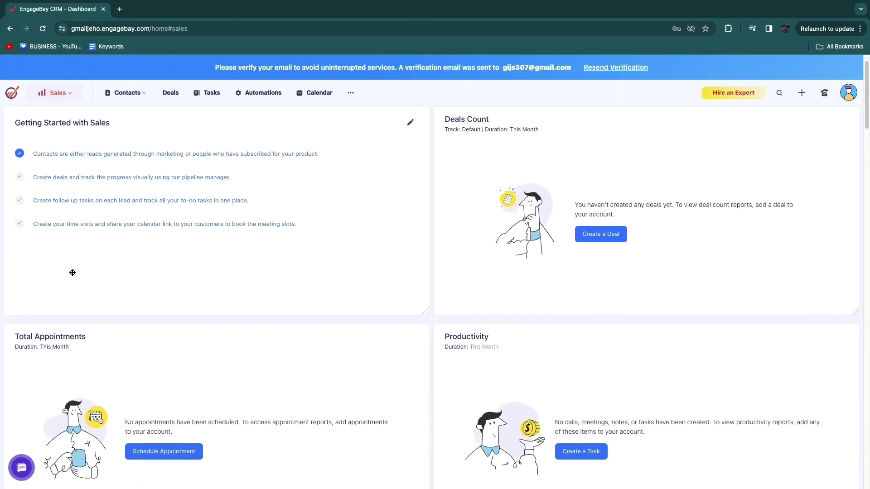
{"action": "scroll", "coordinate": [219, 261], "scroll_direction": "down", "scroll_amount": 1}
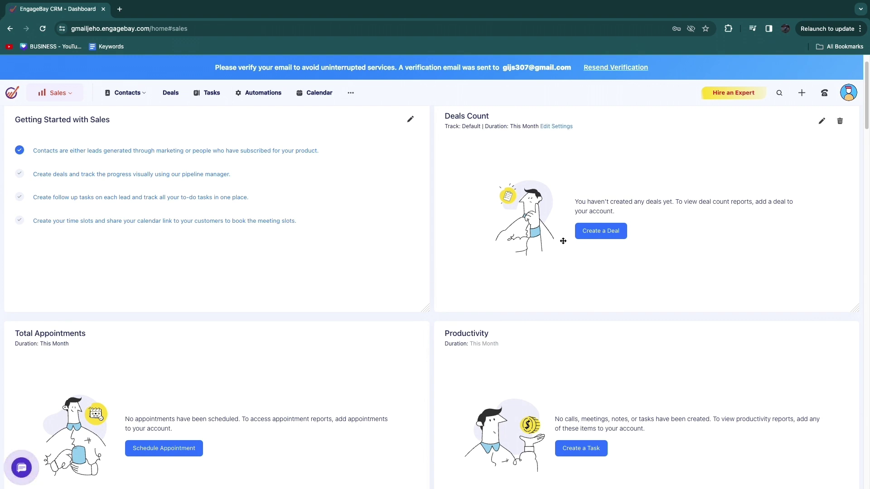
{"action": "scroll", "coordinate": [253, 365], "scroll_direction": "down", "scroll_amount": 2}
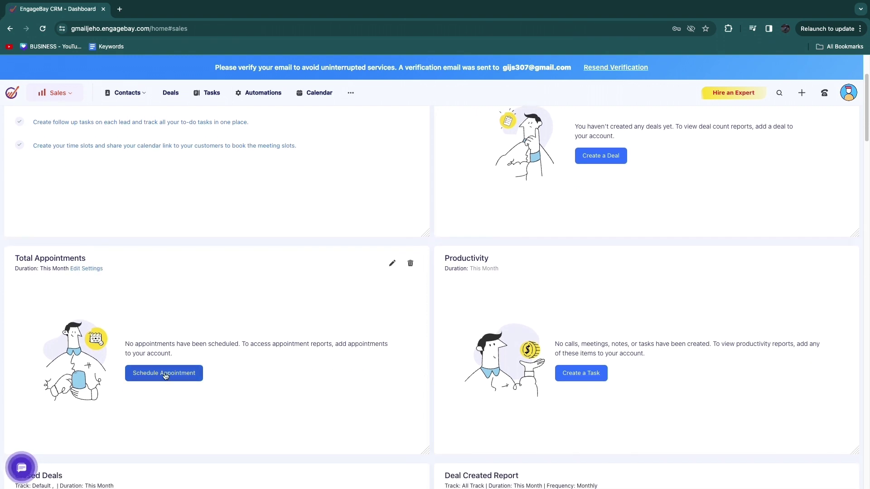
{"action": "scroll", "coordinate": [568, 383], "scroll_direction": "down", "scroll_amount": 4}
{"action": "scroll", "coordinate": [567, 383], "scroll_direction": "down", "scroll_amount": 2}
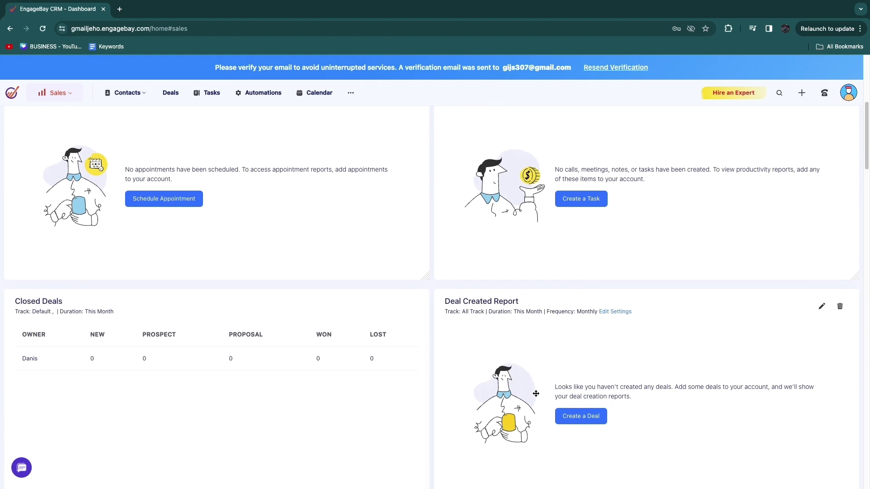
{"action": "scroll", "coordinate": [10, 208], "scroll_direction": "up", "scroll_amount": 7}
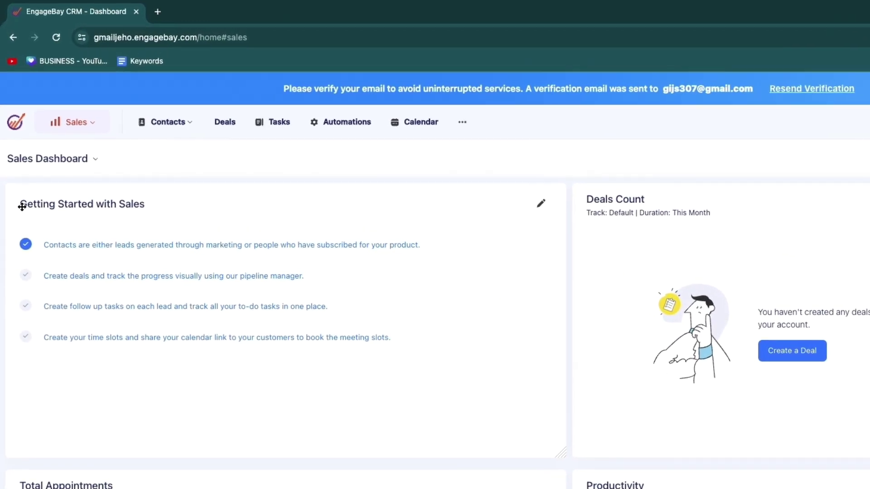
{"action": "mouse_move", "coordinate": [21, 207]}
{"action": "left_mouse_down"}
{"action": "mouse_move", "coordinate": [31, 203]}
{"action": "mouse_move", "coordinate": [22, 202]}
{"action": "left_mouse_up"}
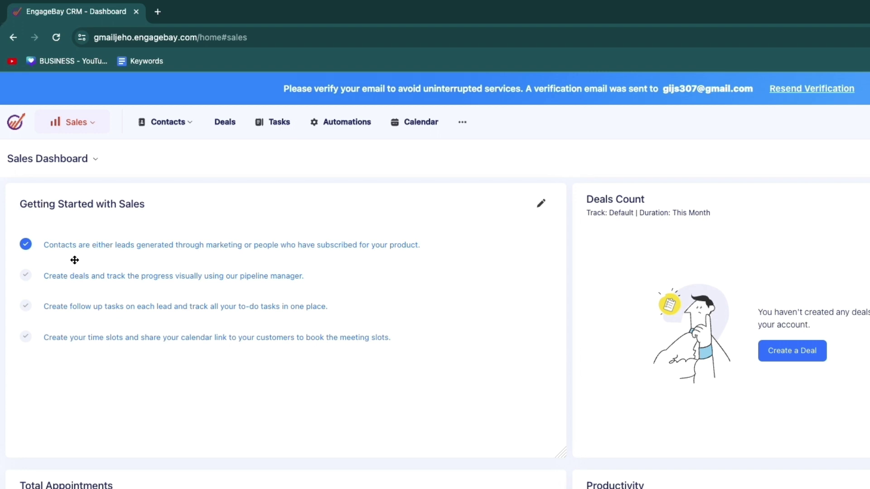
Step: Go to the Deals board and check the Edit Columns chooser, closing it unchanged
{"action": "left_click", "coordinate": [798, 357]}
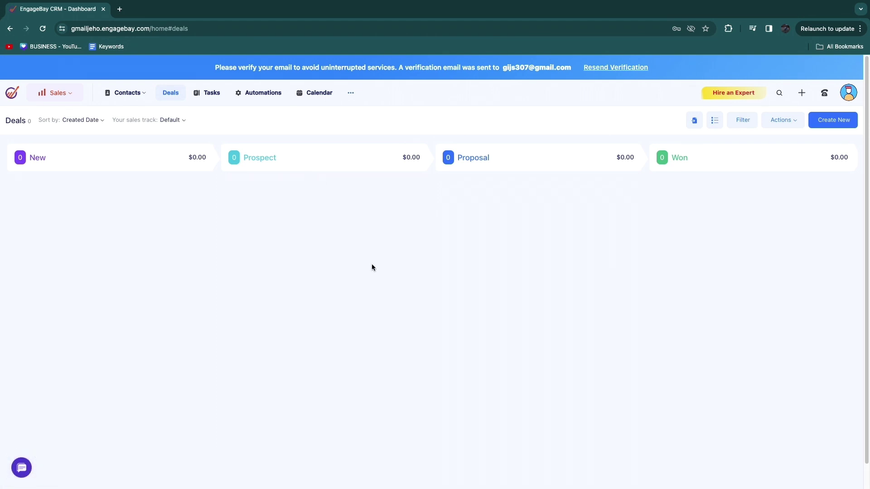
{"action": "left_click", "coordinate": [784, 121]}
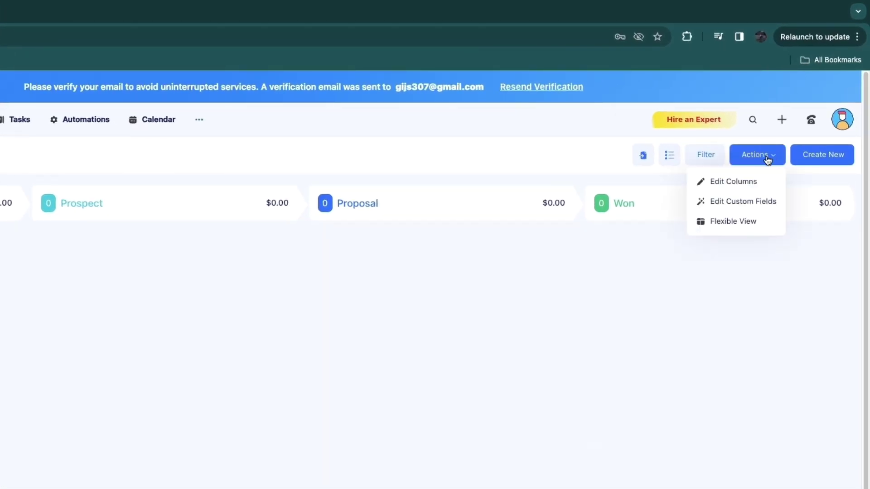
{"action": "left_click", "coordinate": [761, 182]}
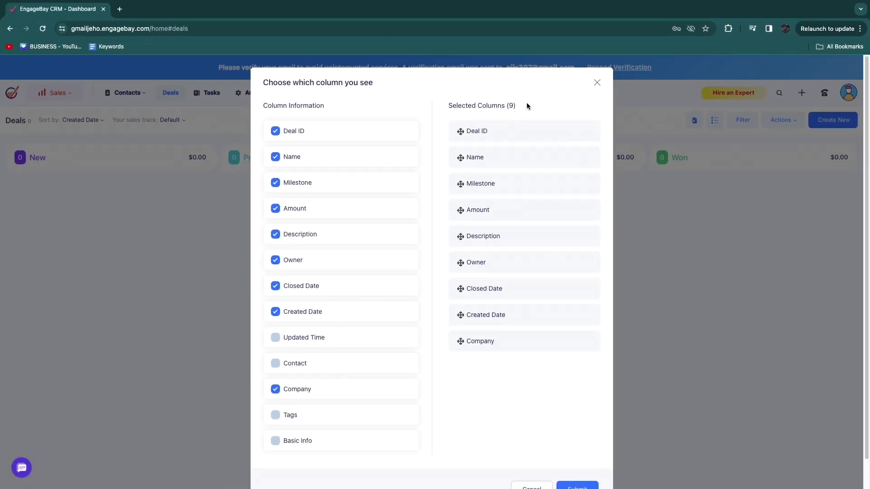
{"action": "left_click", "coordinate": [595, 84]}
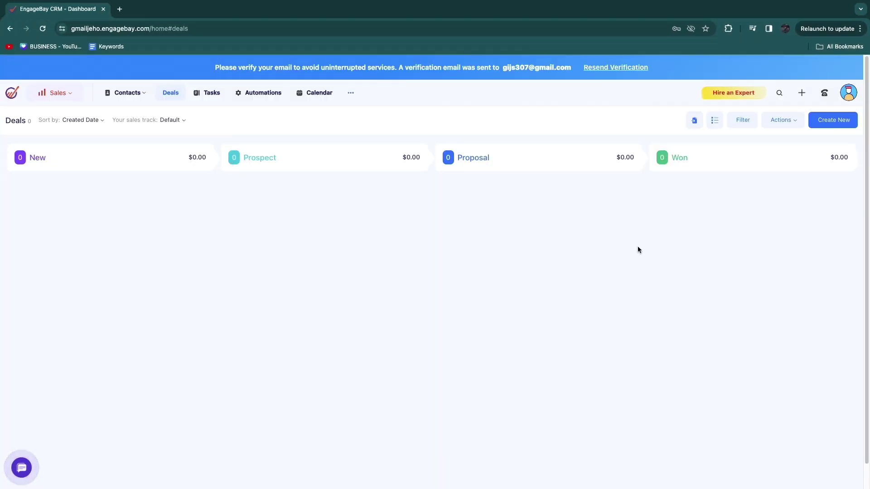
Step: Create a new deal 'bg' worth $1000.00 in the New milestone
{"action": "left_click", "coordinate": [822, 121]}
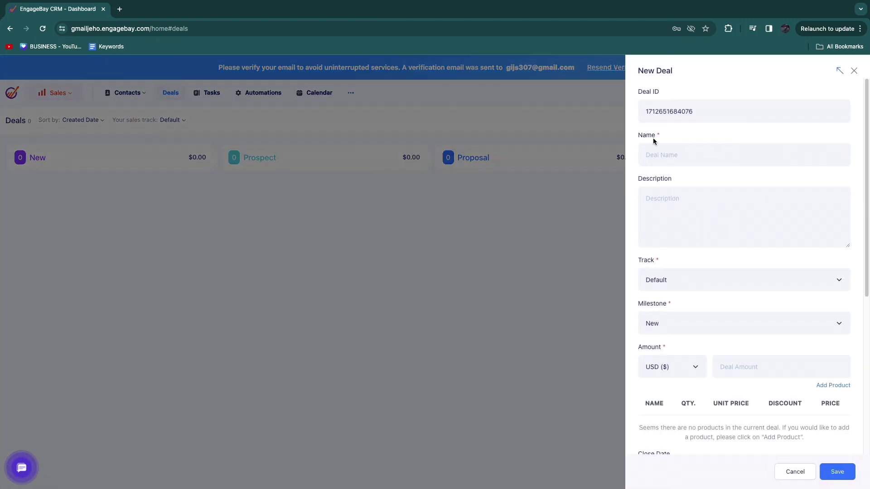
{"action": "scroll", "coordinate": [679, 260], "scroll_direction": "down", "scroll_amount": 2}
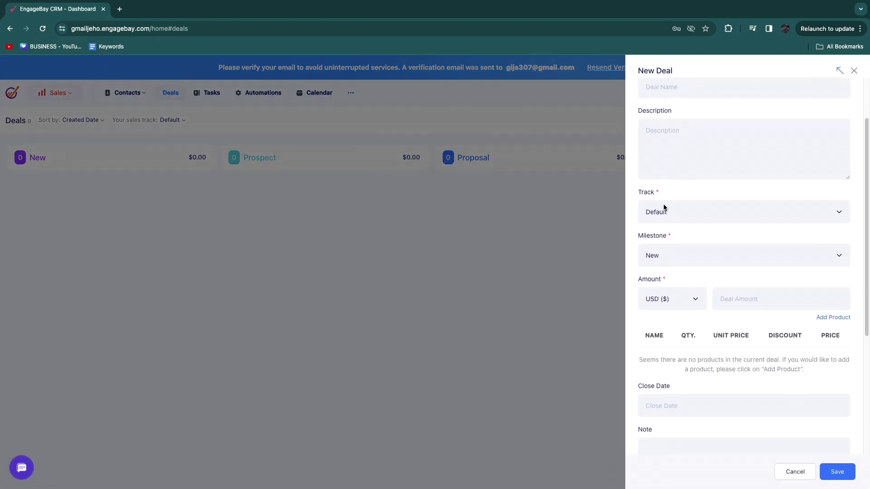
{"action": "left_click", "coordinate": [678, 259]}
{"action": "left_click", "coordinate": [719, 229]}
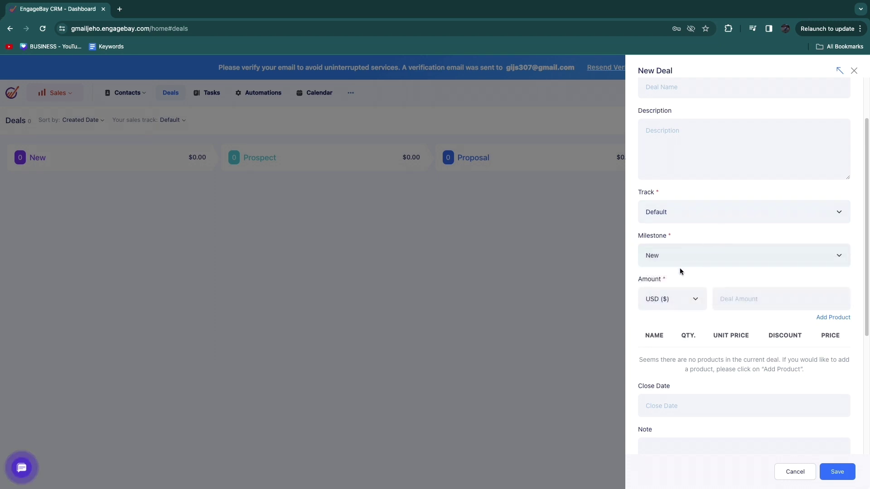
{"action": "scroll", "coordinate": [666, 274], "scroll_direction": "down", "scroll_amount": 1}
{"action": "scroll", "coordinate": [695, 287], "scroll_direction": "down", "scroll_amount": 5}
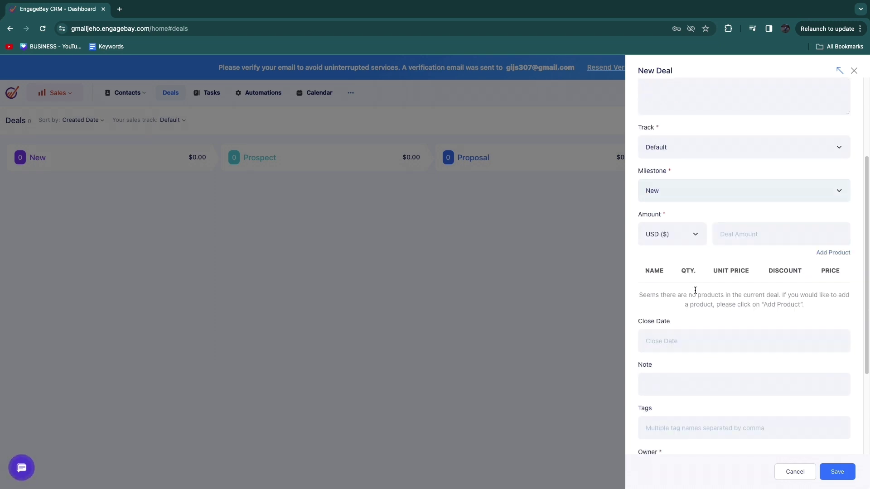
{"action": "scroll", "coordinate": [687, 328], "scroll_direction": "up", "scroll_amount": 3}
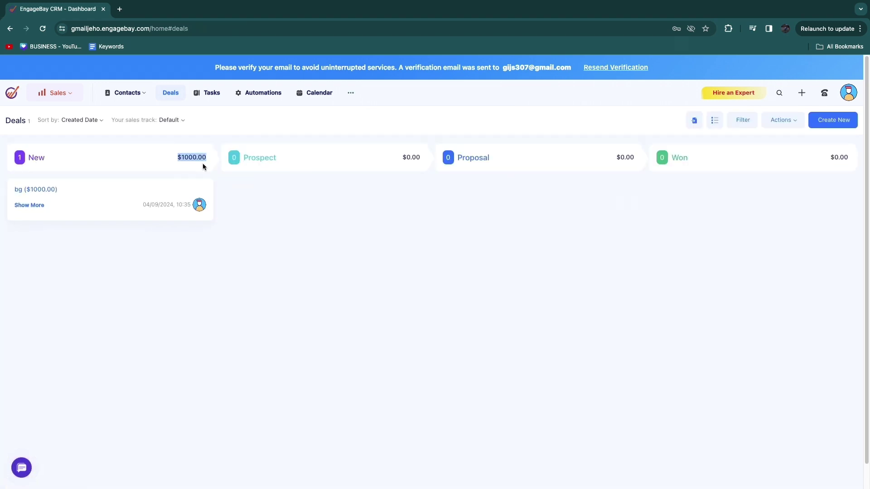
Step: Move the bg deal from New through Prospect to Proposal, then view the Tasks board
{"action": "left_click", "coordinate": [270, 198]}
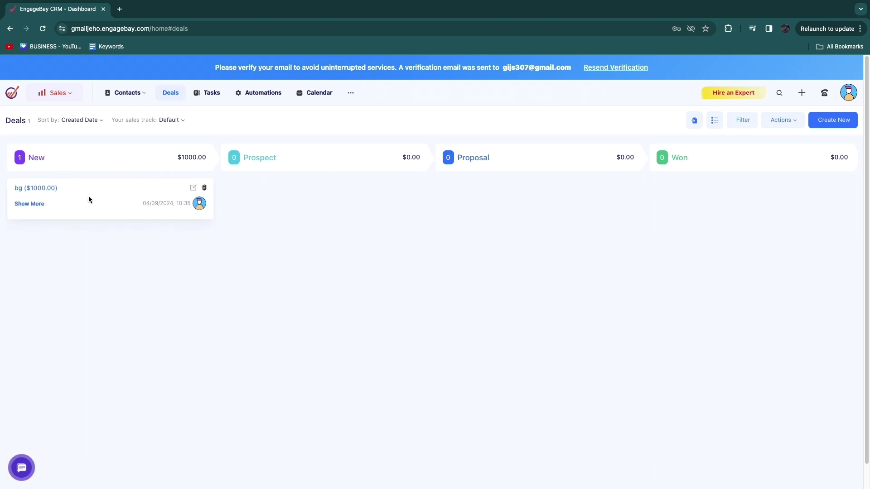
{"action": "left_click_drag", "start_coordinate": [94, 195], "coordinate": [314, 203]}
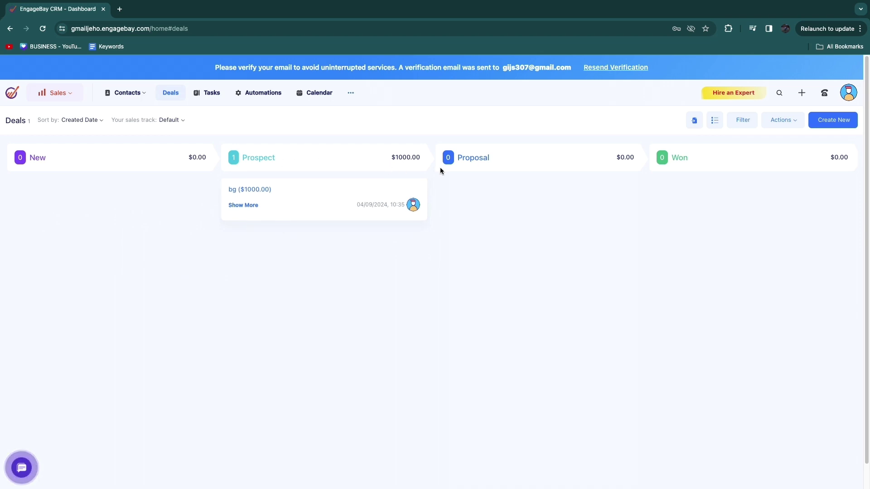
{"action": "left_click_drag", "start_coordinate": [325, 196], "coordinate": [548, 223]}
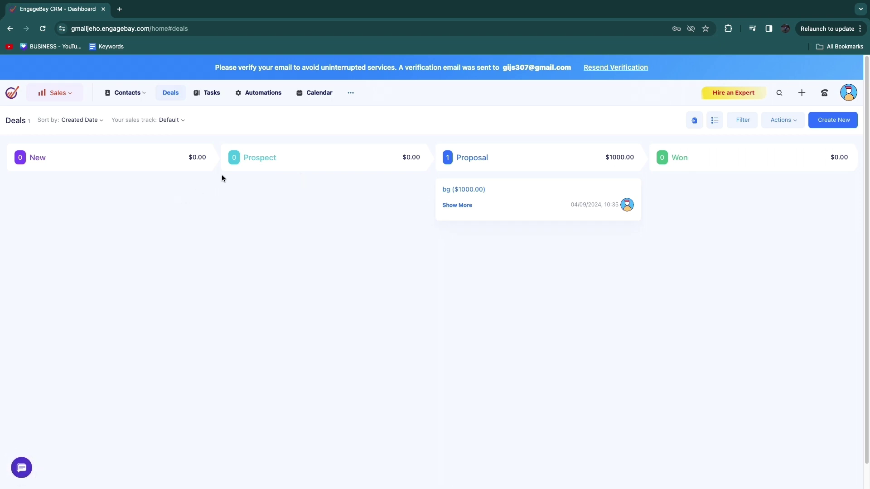
{"action": "left_click", "coordinate": [210, 95]}
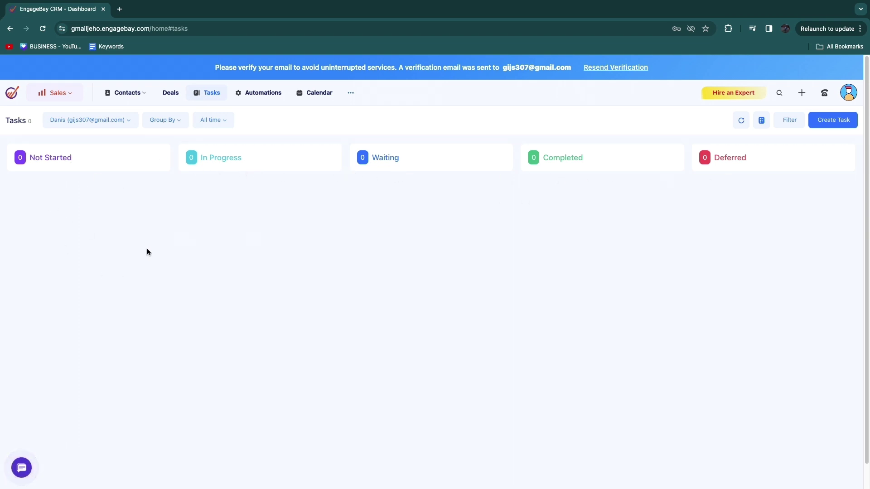
Step: Start a new task with type Todo and priority High
{"action": "left_click", "coordinate": [835, 121]}
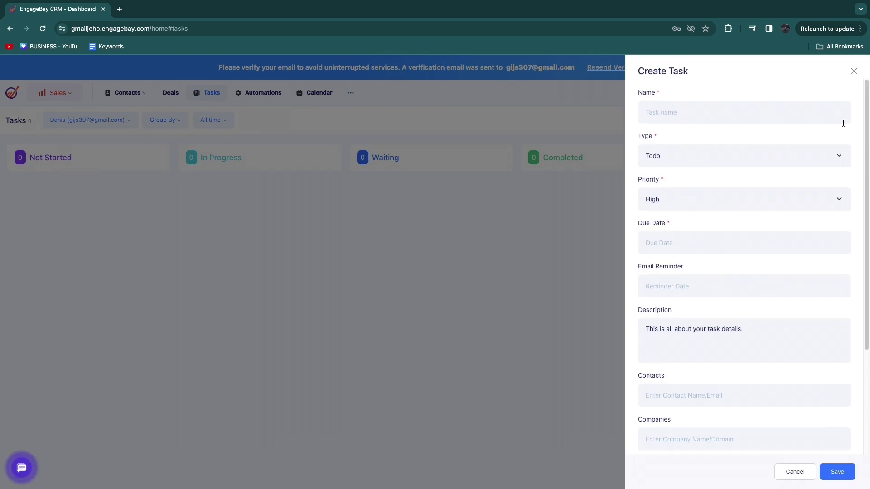
{"action": "left_click", "coordinate": [660, 156]}
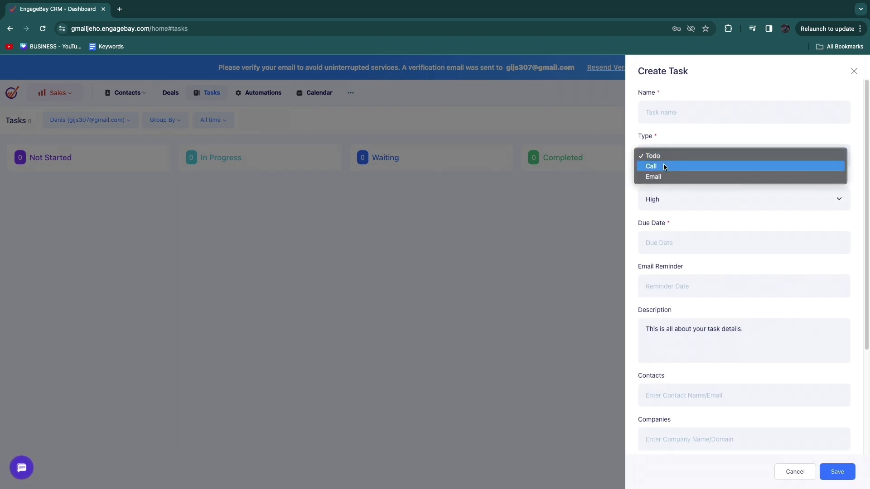
{"action": "left_click", "coordinate": [686, 209]}
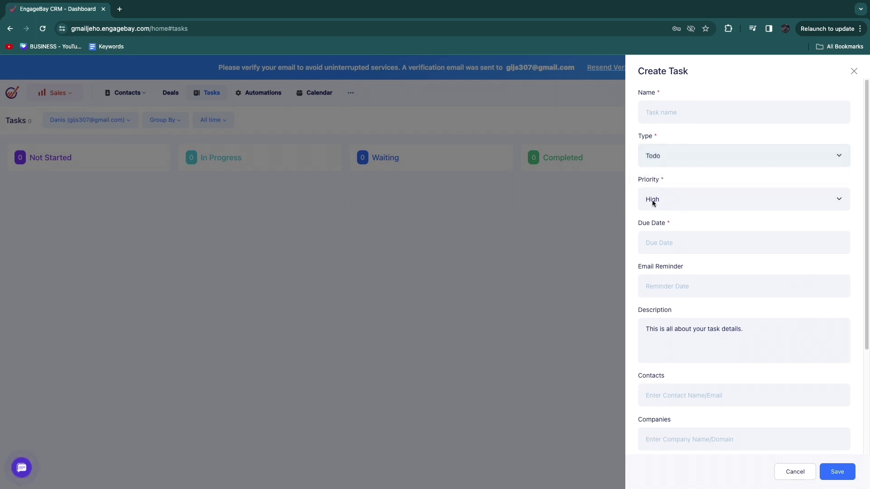
{"action": "left_click", "coordinate": [653, 202]}
{"action": "left_click", "coordinate": [696, 186]}
{"action": "scroll", "coordinate": [660, 225], "scroll_direction": "down", "scroll_amount": 1}
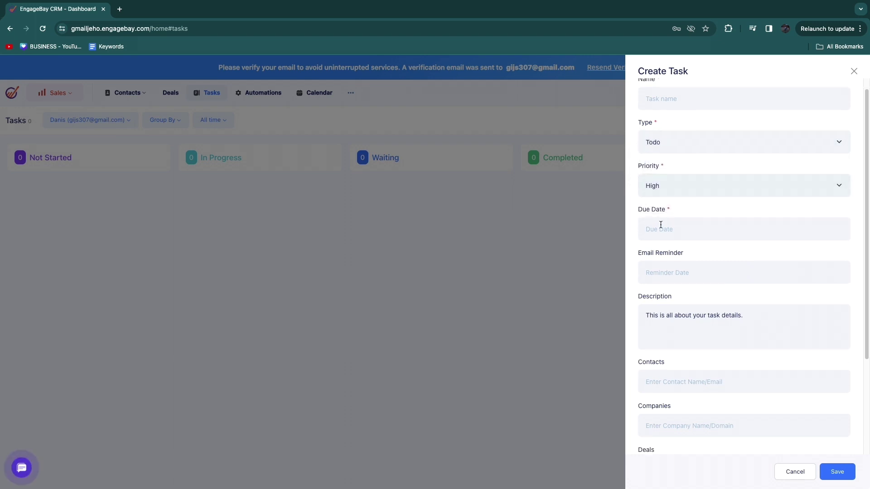
Step: Set the task's date to April 10
{"action": "left_click", "coordinate": [680, 233]}
{"action": "scroll", "coordinate": [677, 245], "scroll_direction": "down", "scroll_amount": 1}
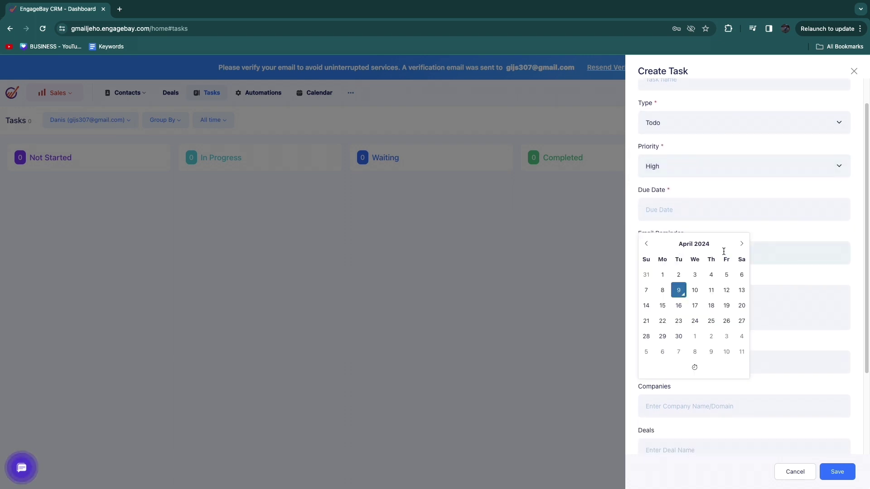
{"action": "left_click", "coordinate": [694, 290]}
{"action": "scroll", "coordinate": [658, 274], "scroll_direction": "down", "scroll_amount": 1}
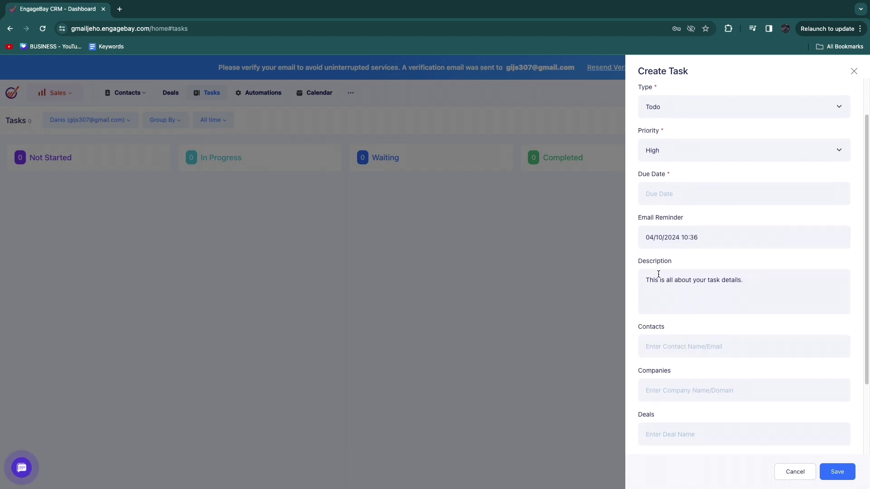
{"action": "scroll", "coordinate": [707, 272], "scroll_direction": "down", "scroll_amount": 1}
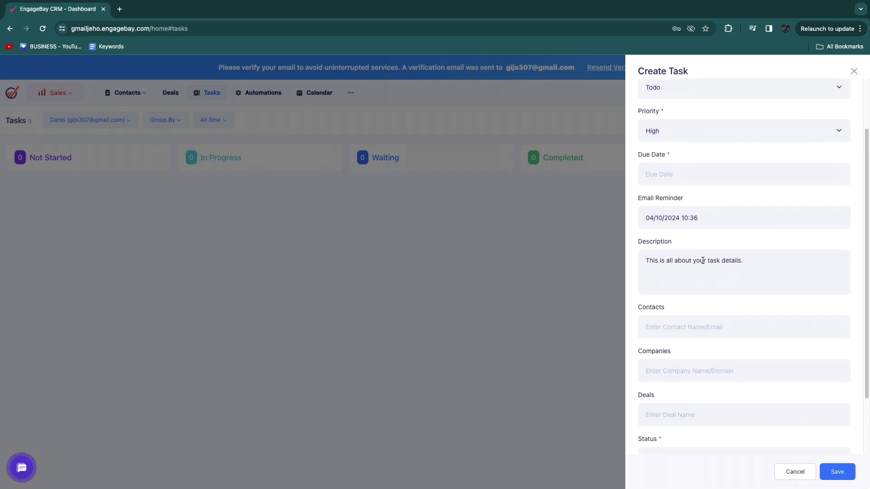
{"action": "scroll", "coordinate": [682, 256], "scroll_direction": "down", "scroll_amount": 4}
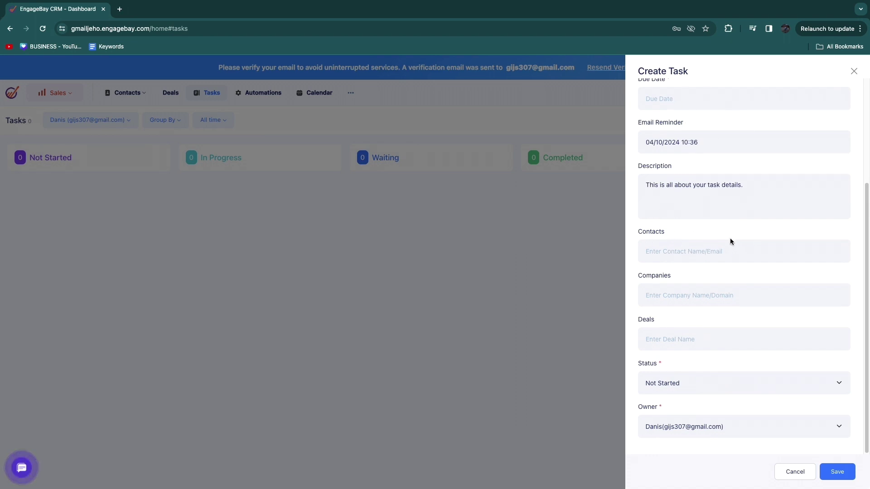
{"action": "scroll", "coordinate": [645, 285], "scroll_direction": "down", "scroll_amount": 1}
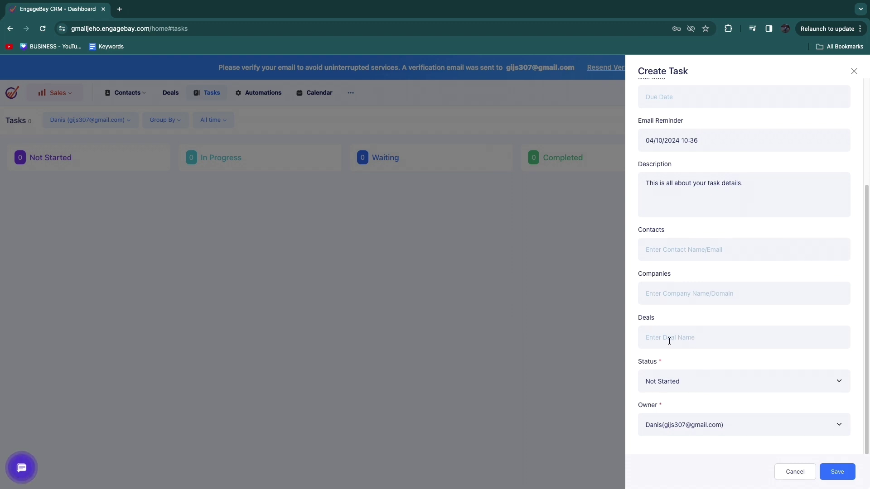
Step: Keep Not Started status and the current user as owner, leaving the form
{"action": "left_click", "coordinate": [671, 383]}
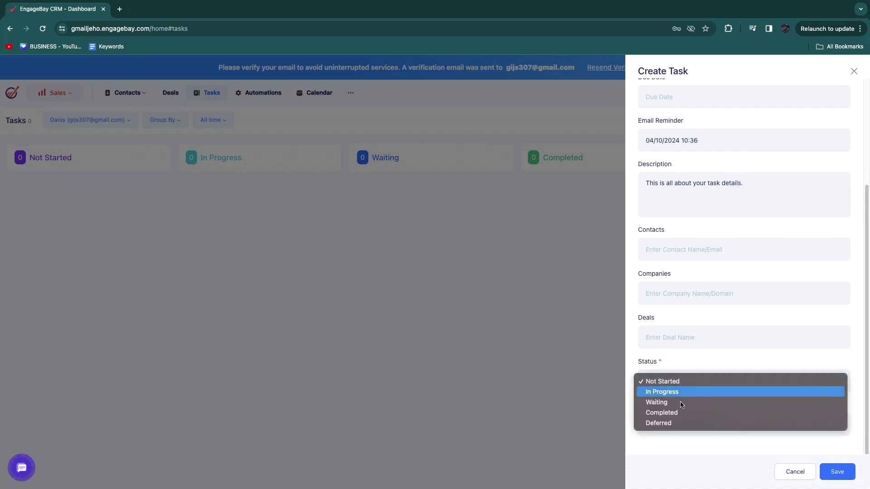
{"action": "left_click", "coordinate": [698, 381]}
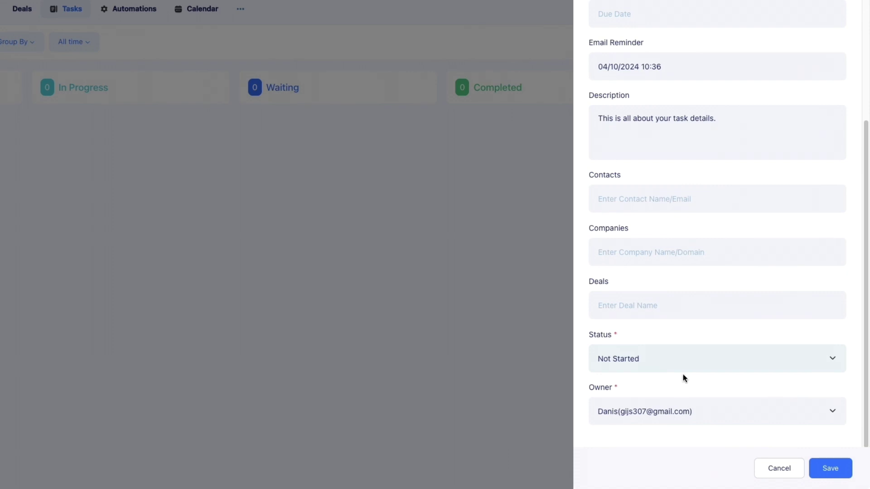
{"action": "left_click", "coordinate": [602, 410]}
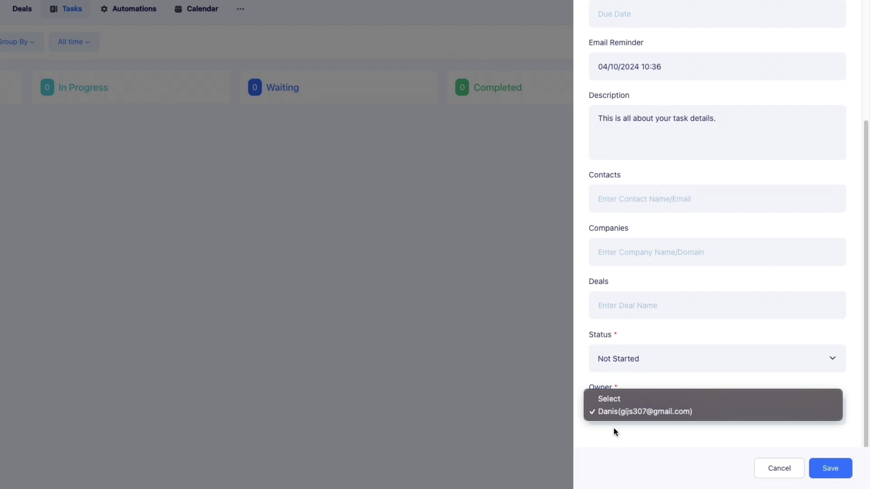
{"action": "left_click", "coordinate": [826, 468]}
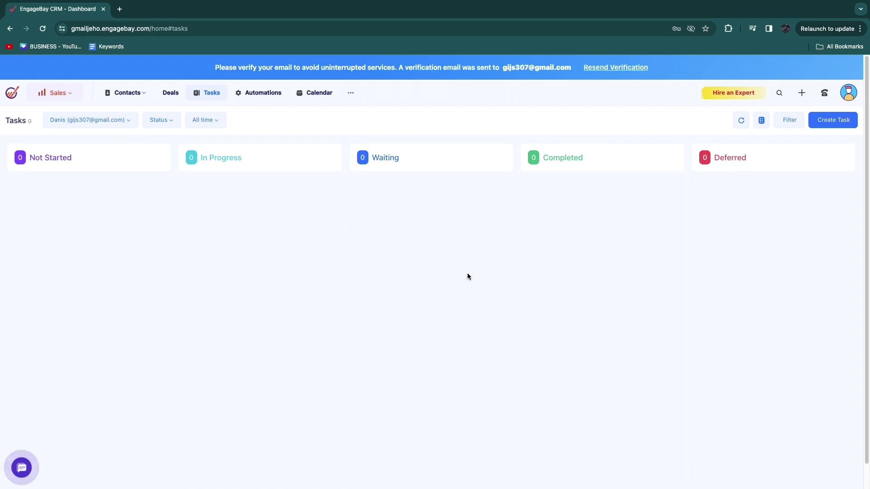
Step: In Account Settings > Users, try inviting and adding users, hitting the plan's Upgrade notice
{"action": "left_click", "coordinate": [848, 93]}
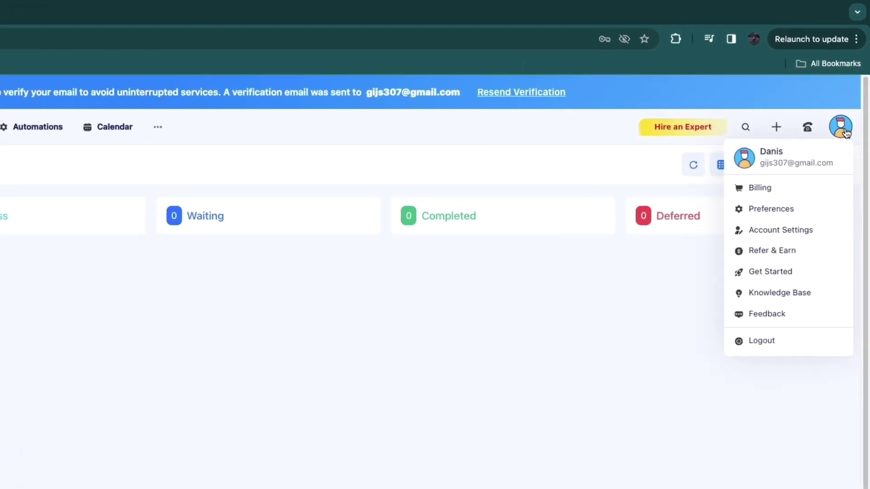
{"action": "left_click", "coordinate": [780, 231]}
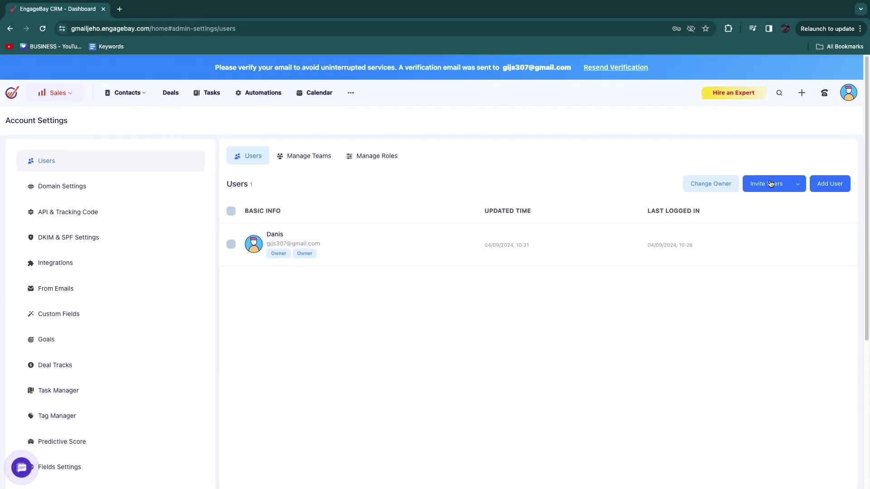
{"action": "left_click", "coordinate": [751, 223]}
{"action": "left_click", "coordinate": [634, 204]}
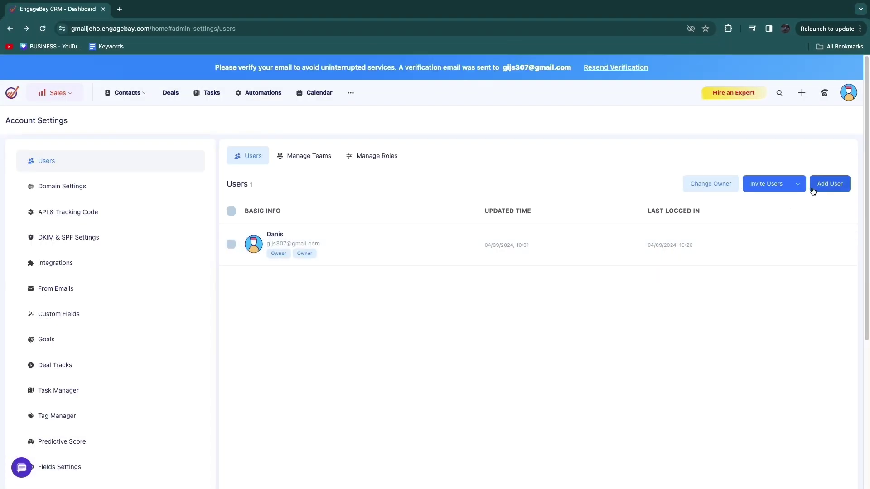
{"action": "left_click", "coordinate": [835, 186]}
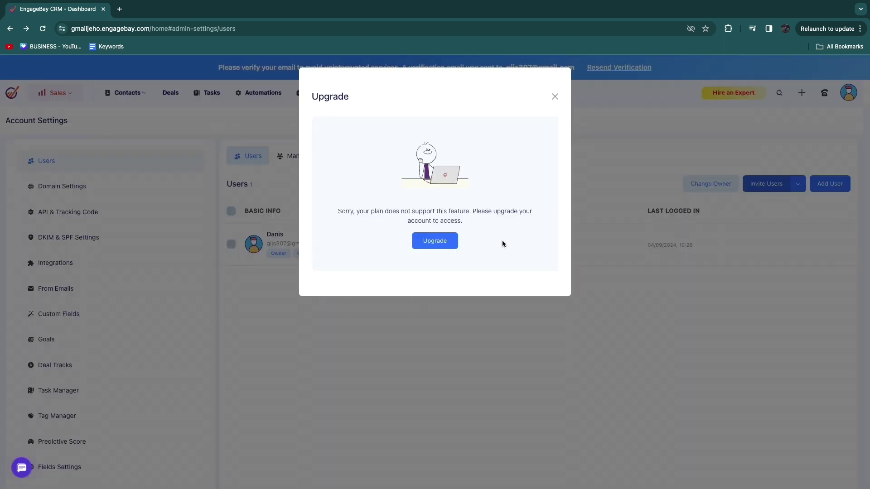
Step: Dismiss the Upgrade notice and go to Sales Automations
{"action": "left_click", "coordinate": [554, 97]}
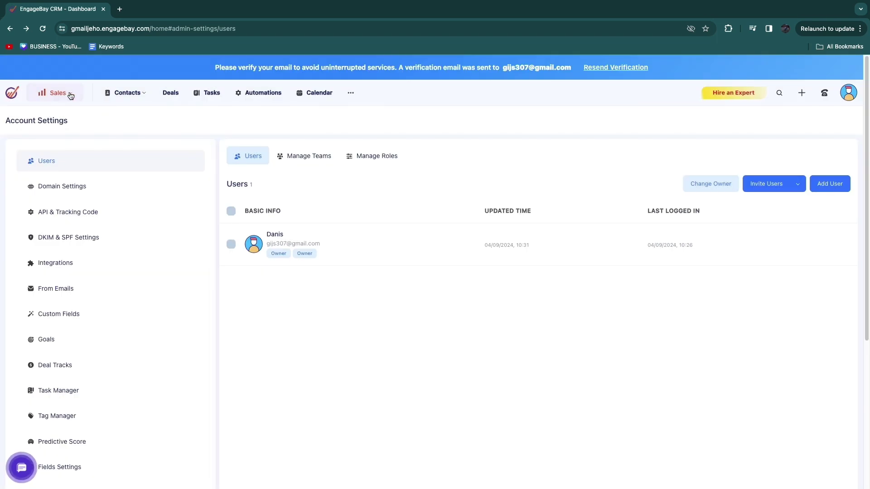
{"action": "mouse_move", "coordinate": [131, 95]}
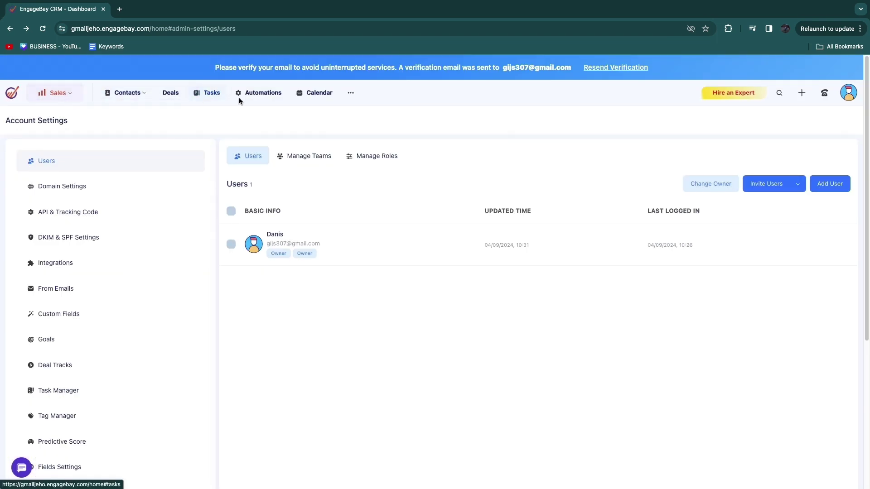
{"action": "left_click", "coordinate": [254, 92]}
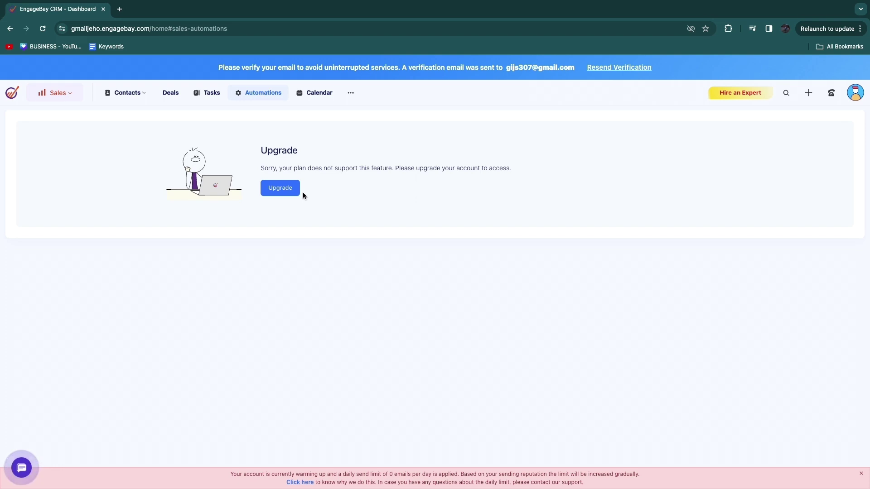
Step: Include Engagebay Tasks on the April 2024 calendar, cancelling a New Event without saving
{"action": "left_click", "coordinate": [317, 93]}
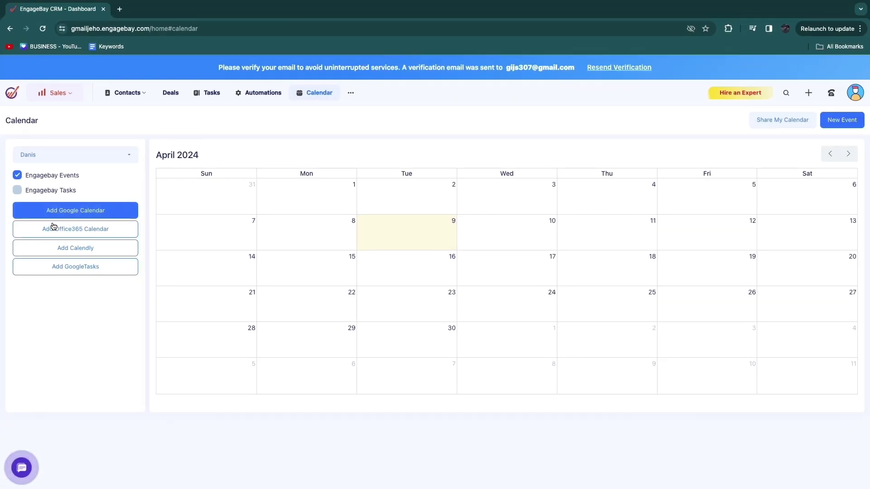
{"action": "left_click", "coordinate": [17, 190]}
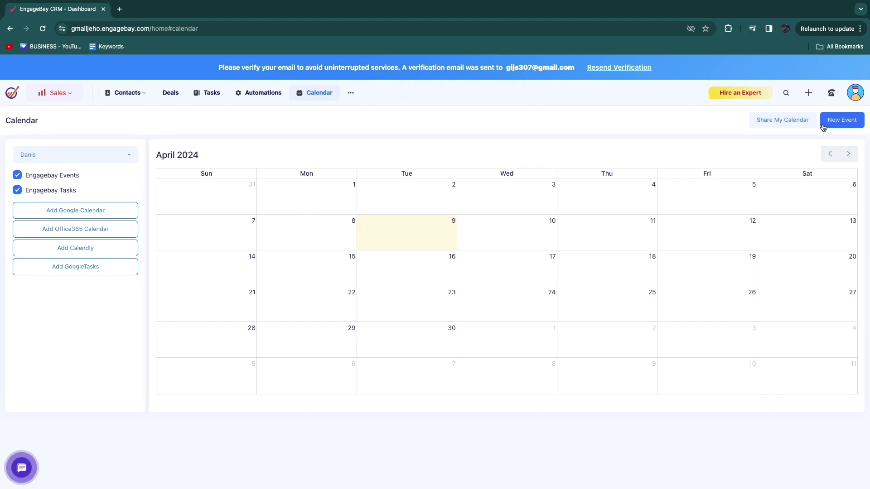
{"action": "left_click", "coordinate": [839, 121]}
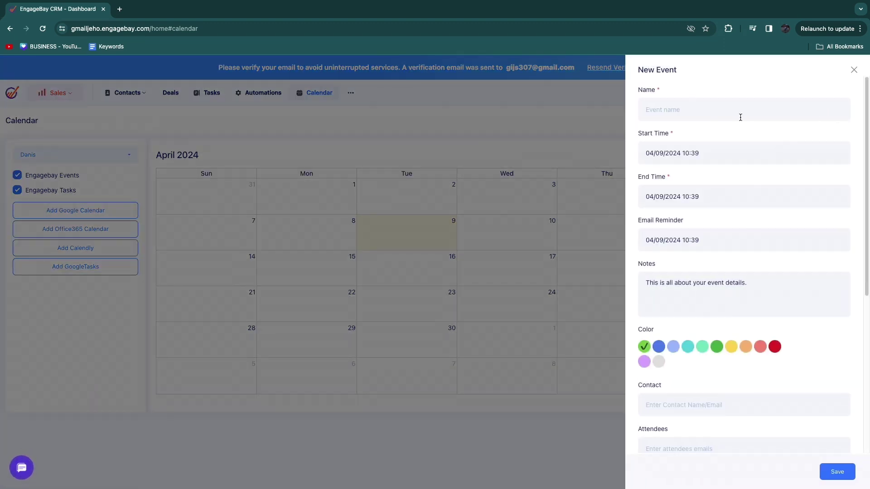
{"action": "left_click", "coordinate": [555, 116]}
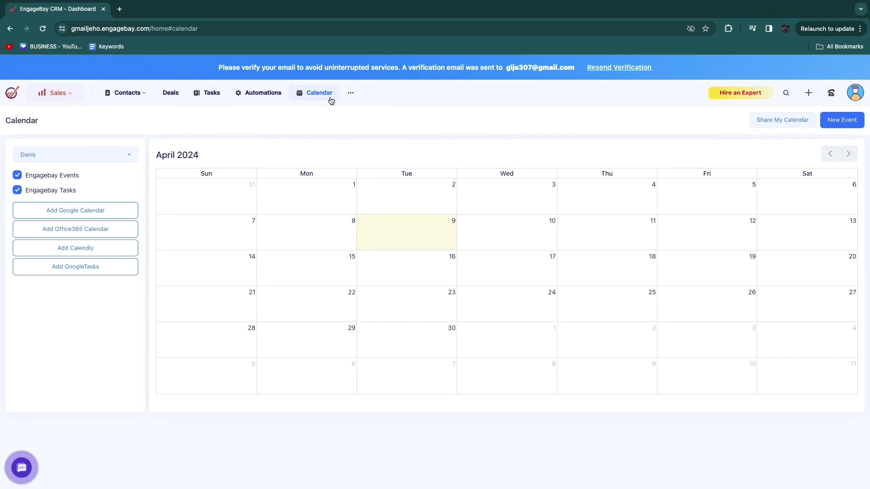
{"action": "left_click", "coordinate": [56, 92]}
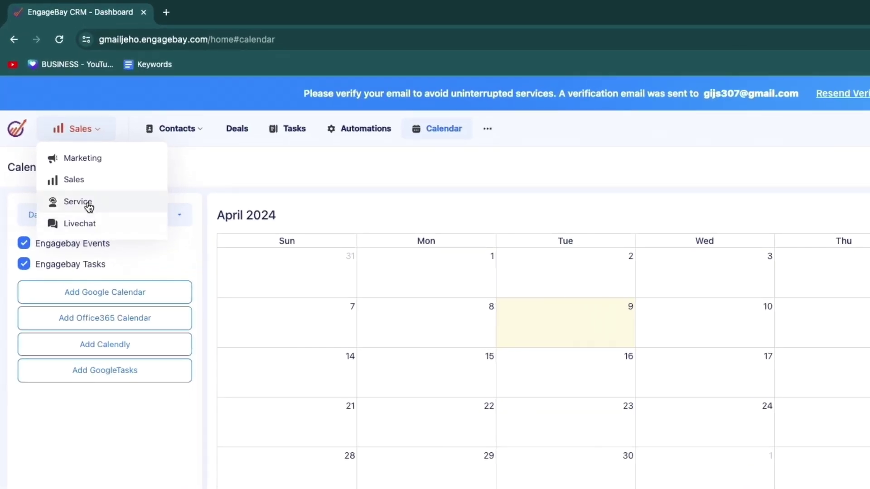
Step: Switch to Service and create the helpdesk domain 'gmailjeho'
{"action": "left_click", "coordinate": [90, 207]}
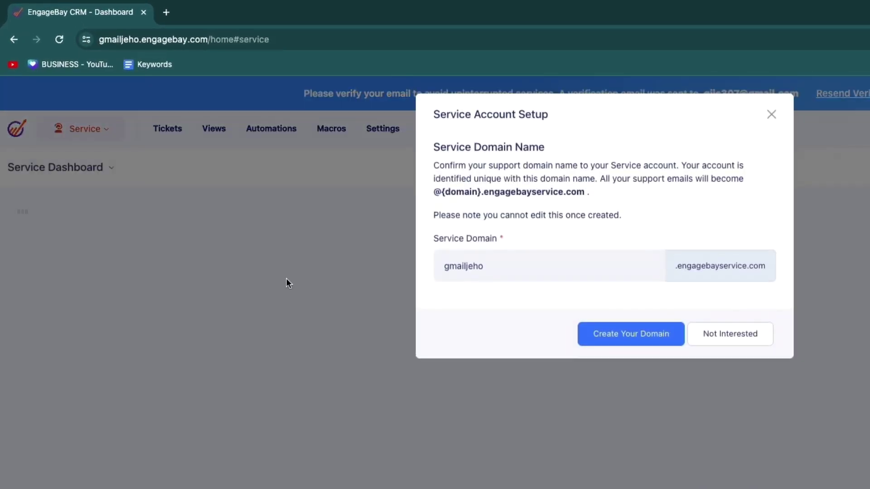
{"action": "left_click_drag", "start_coordinate": [310, 89], "coordinate": [392, 90]}
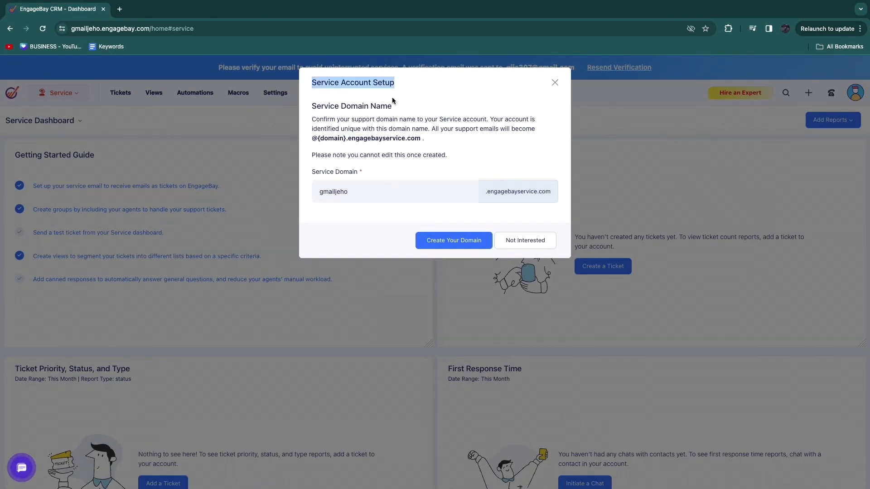
{"action": "left_click_drag", "start_coordinate": [481, 120], "coordinate": [311, 119]}
{"action": "left_click", "coordinate": [366, 218]}
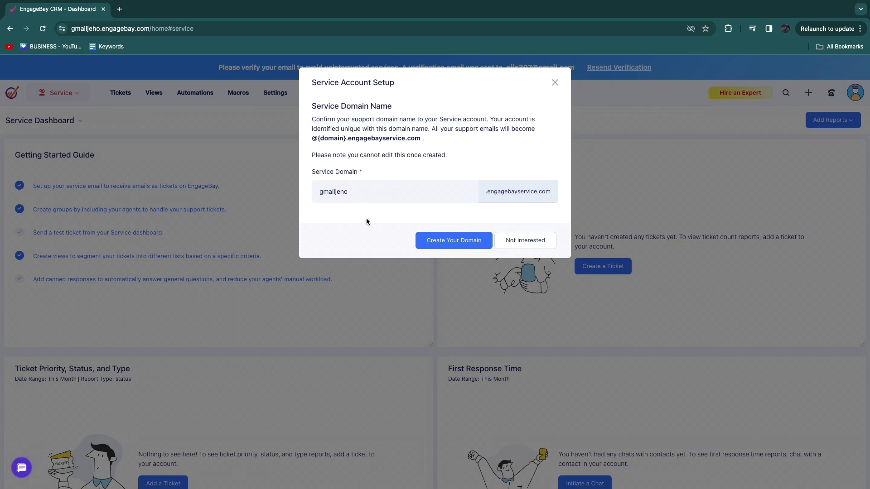
{"action": "left_click", "coordinate": [457, 240]}
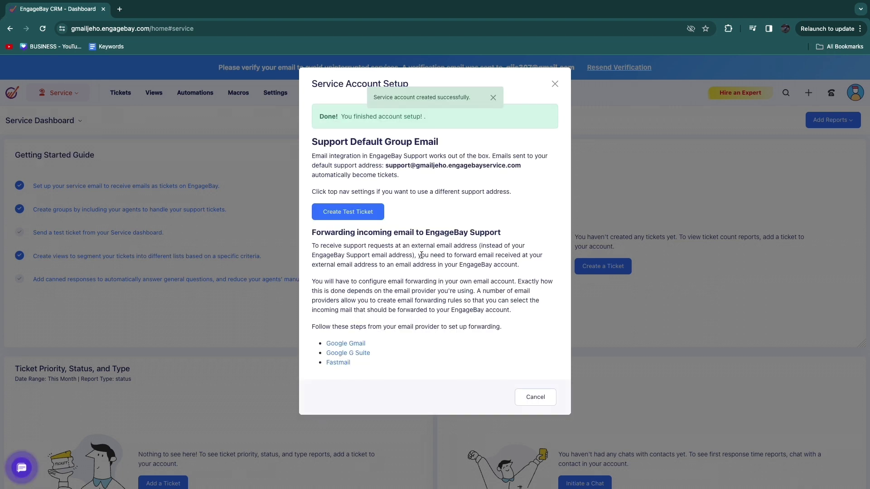
Step: Create a sample test ticket and go to the Tickets list
{"action": "left_click", "coordinate": [349, 217]}
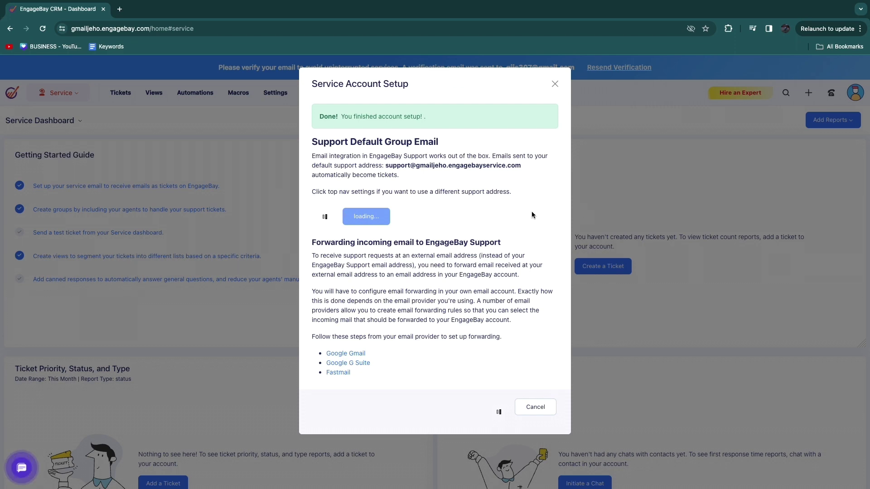
{"action": "left_click", "coordinate": [554, 84]}
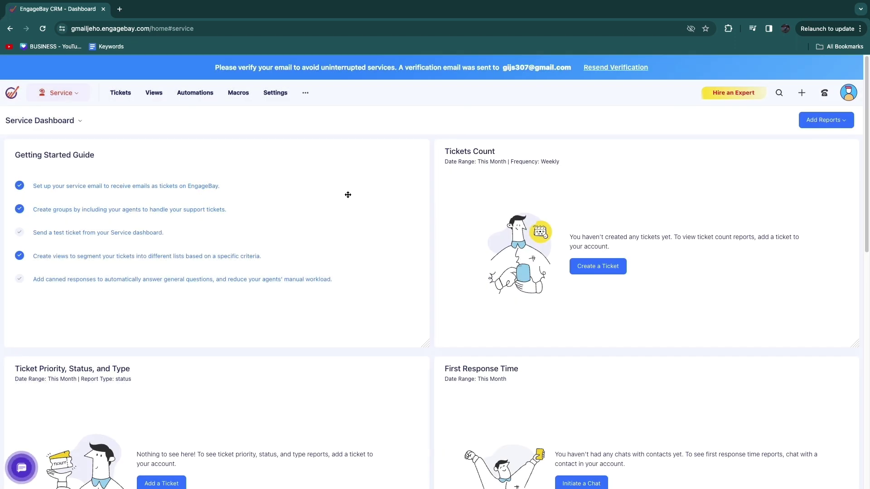
{"action": "left_click", "coordinate": [511, 162]}
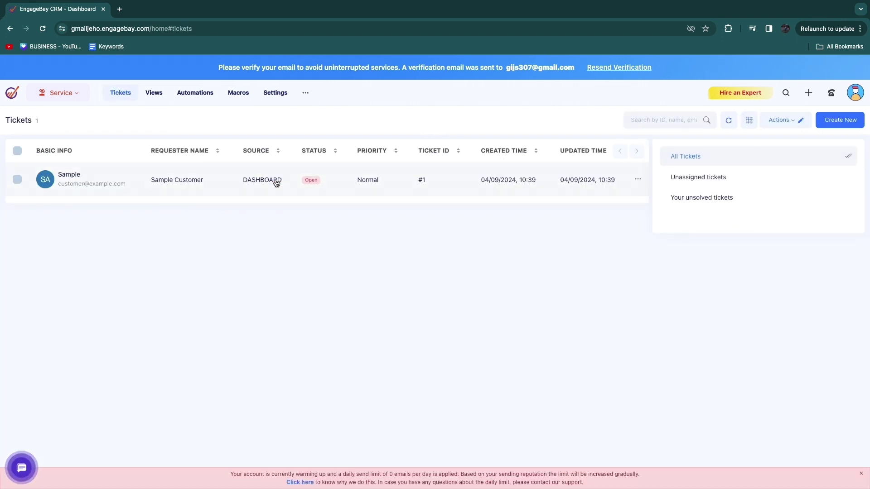
Step: Inspect the sample ticket's details and assignee choices without changing anything
{"action": "left_click", "coordinate": [275, 181]}
{"action": "scroll", "coordinate": [343, 266], "scroll_direction": "down", "scroll_amount": 1}
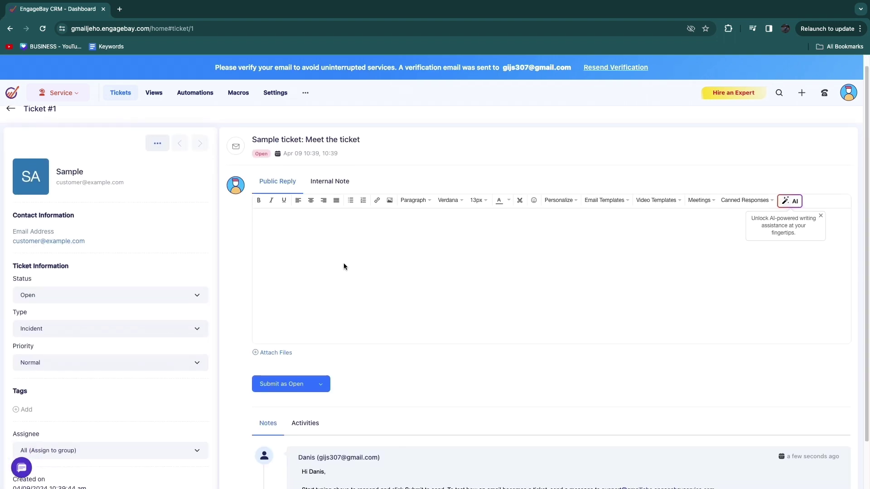
{"action": "scroll", "coordinate": [344, 312], "scroll_direction": "down", "scroll_amount": 2}
{"action": "scroll", "coordinate": [574, 262], "scroll_direction": "up", "scroll_amount": 3}
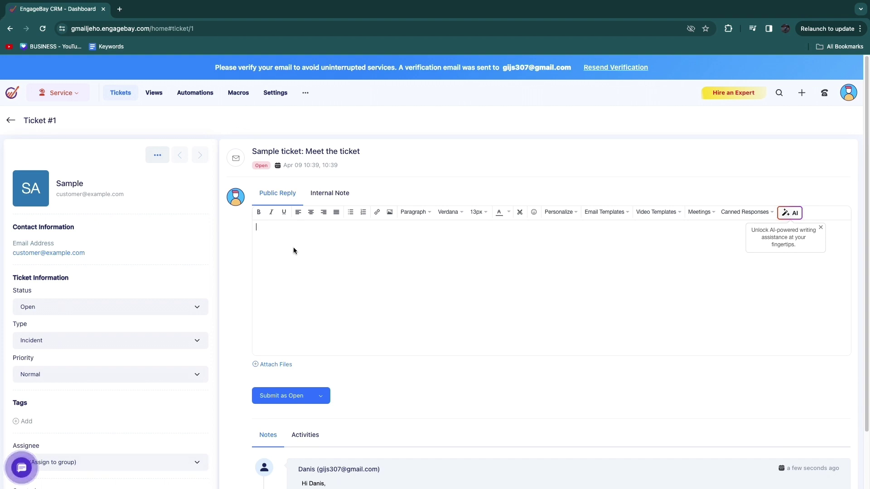
{"action": "scroll", "coordinate": [380, 396], "scroll_direction": "down", "scroll_amount": 1}
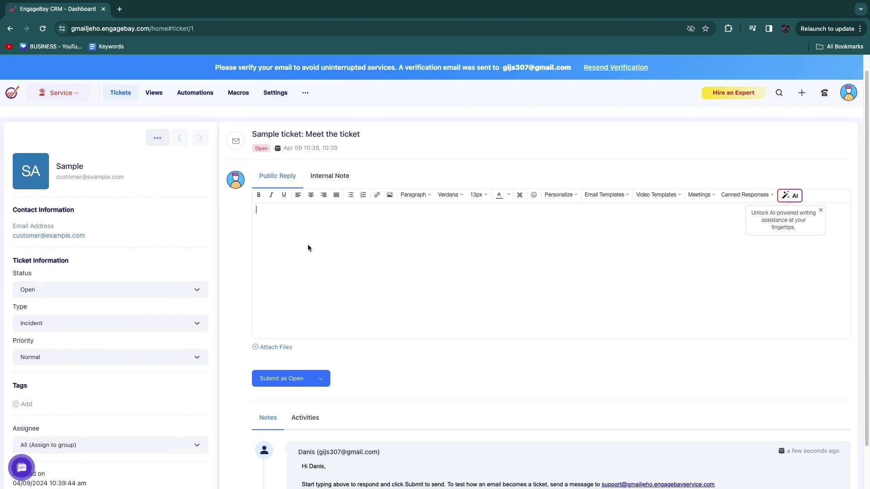
{"action": "scroll", "coordinate": [175, 324], "scroll_direction": "down", "scroll_amount": 2}
{"action": "left_click", "coordinate": [66, 397]}
{"action": "left_click", "coordinate": [65, 397]}
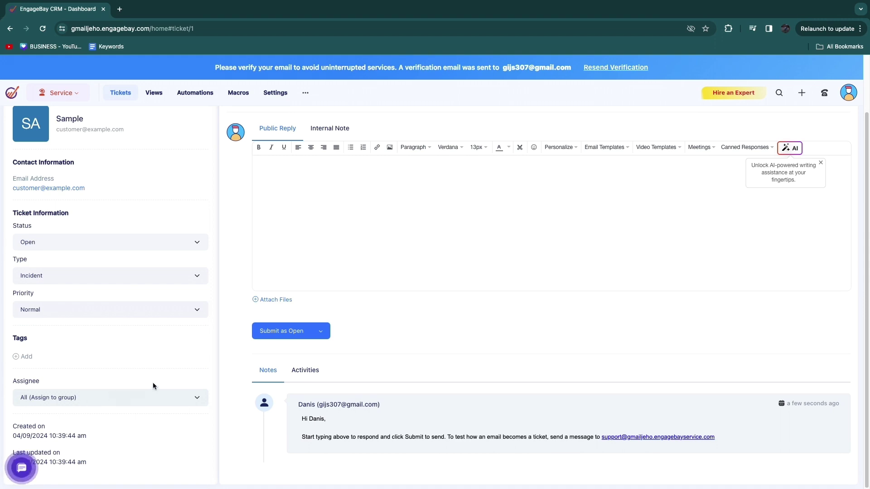
{"action": "scroll", "coordinate": [154, 376], "scroll_direction": "up", "scroll_amount": 3}
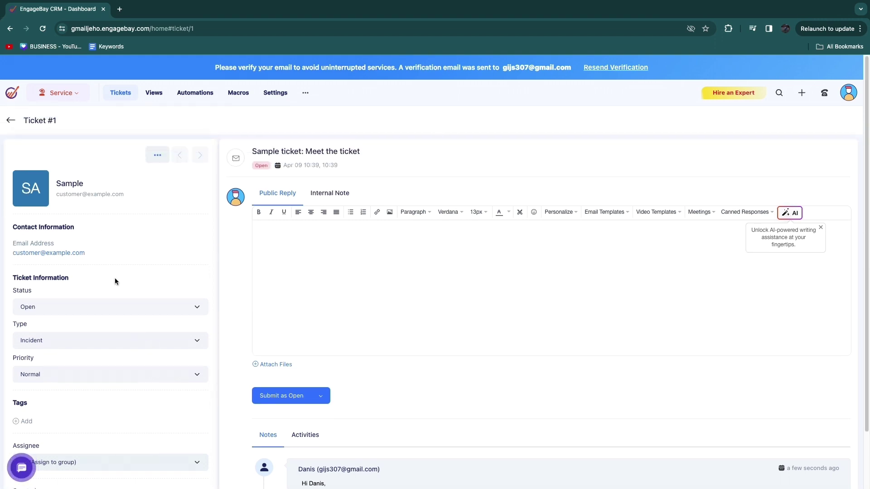
Step: Return to Tickets, cancel a new ticket form, and show the Ticket Views page
{"action": "key", "text": "alt+Left"}
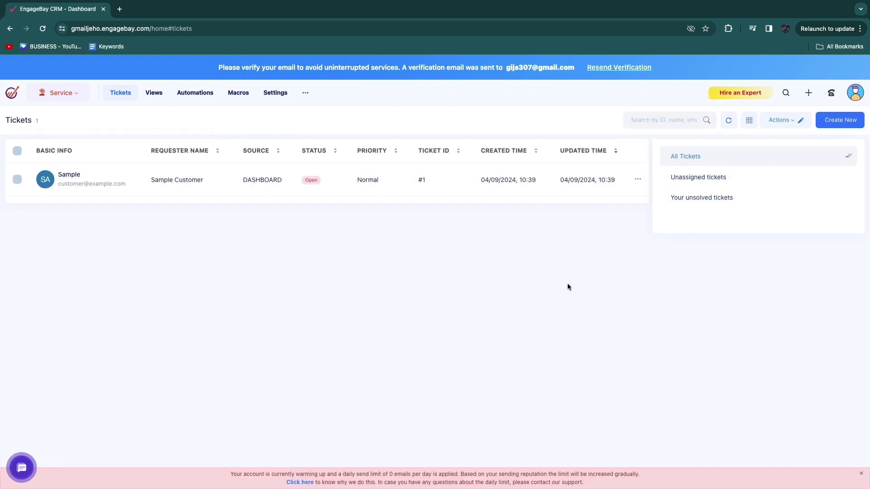
{"action": "left_click", "coordinate": [834, 119]}
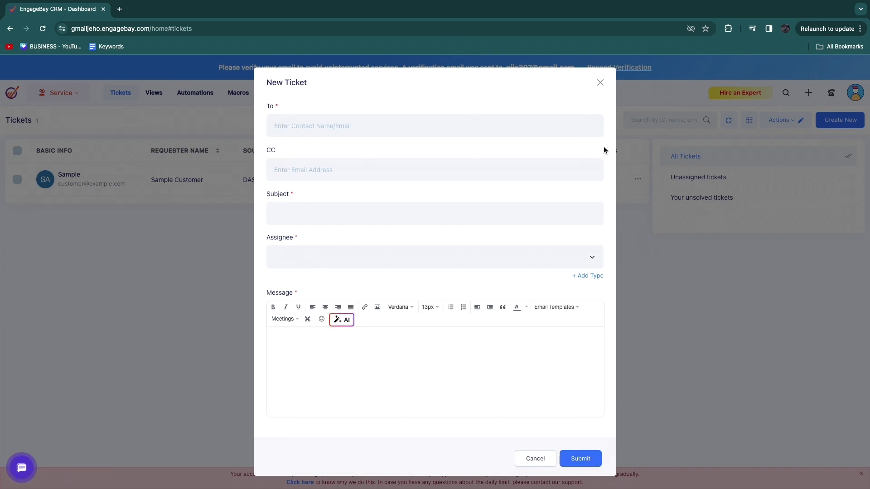
{"action": "left_click", "coordinate": [600, 82]}
{"action": "left_click", "coordinate": [156, 94]}
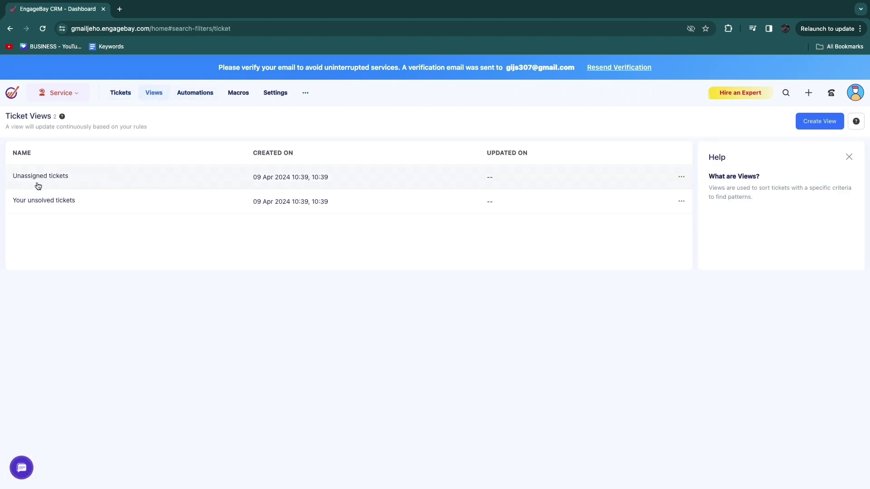
Step: Review the helpdesk Automations and Macros pages, including the escalation macro description, then go to helpdesk Settings
{"action": "left_click", "coordinate": [193, 93]}
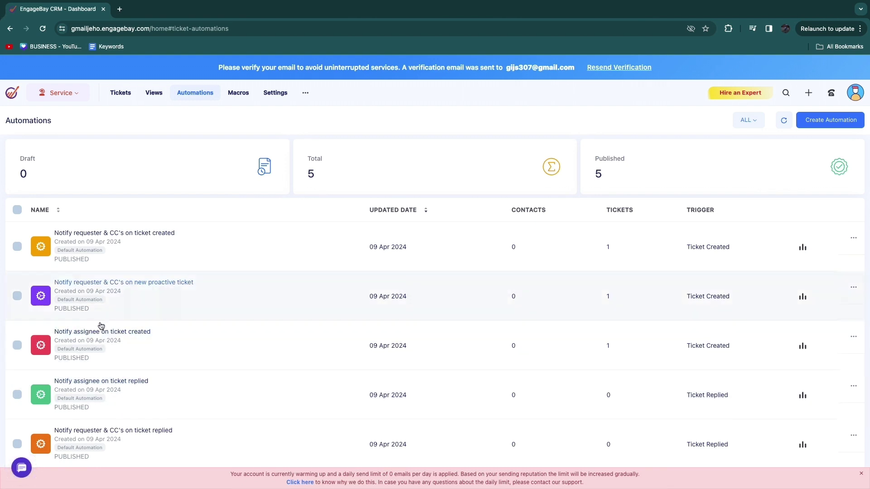
{"action": "left_click", "coordinate": [237, 99]}
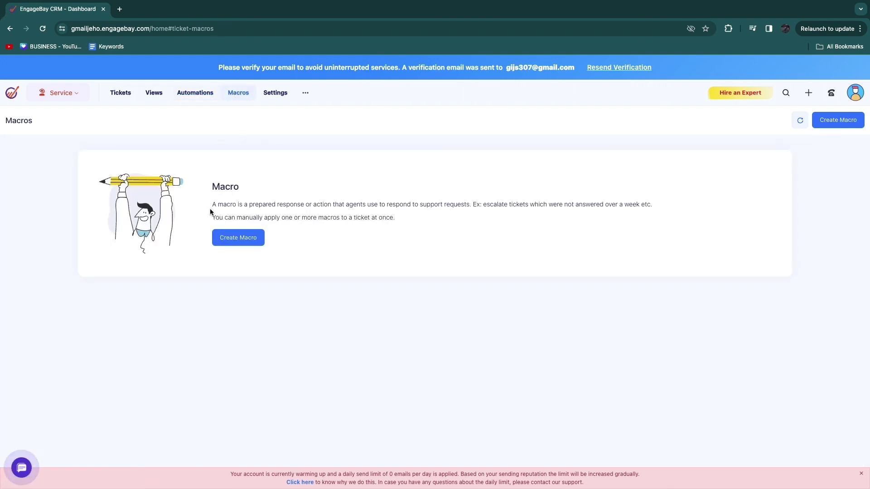
{"action": "left_click_drag", "start_coordinate": [211, 204], "coordinate": [703, 191]}
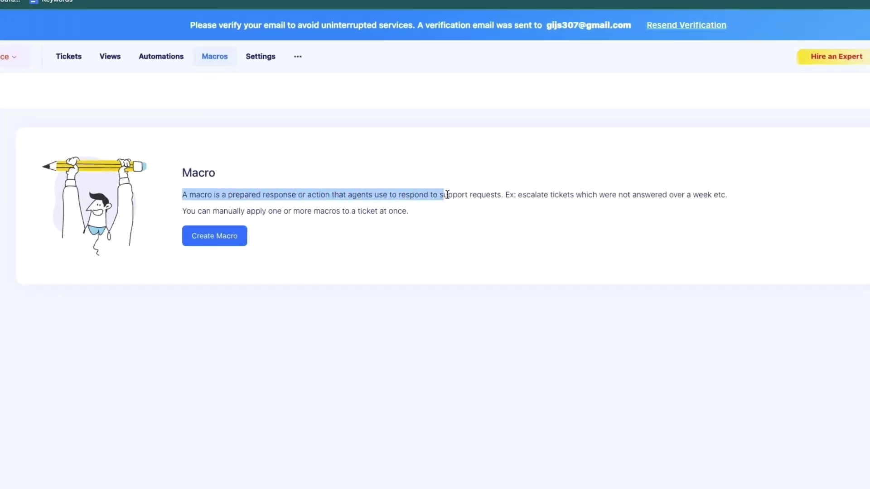
{"action": "left_click", "coordinate": [513, 220]}
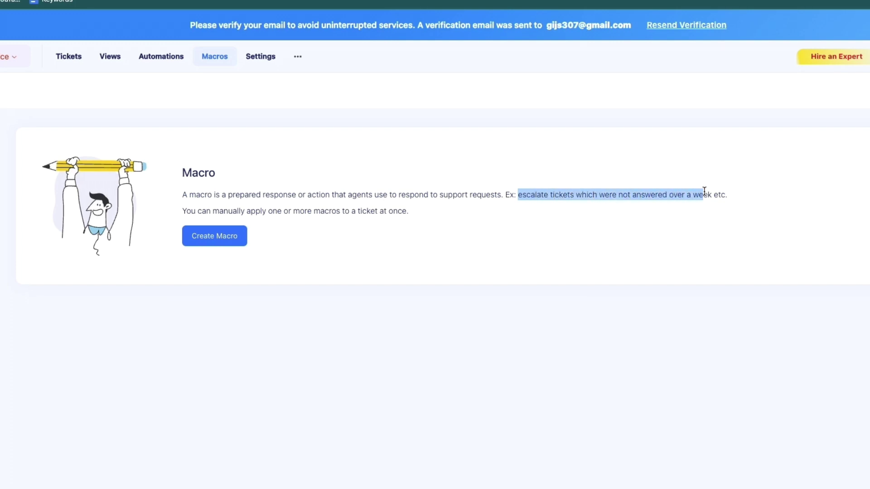
{"action": "left_click", "coordinate": [724, 228]}
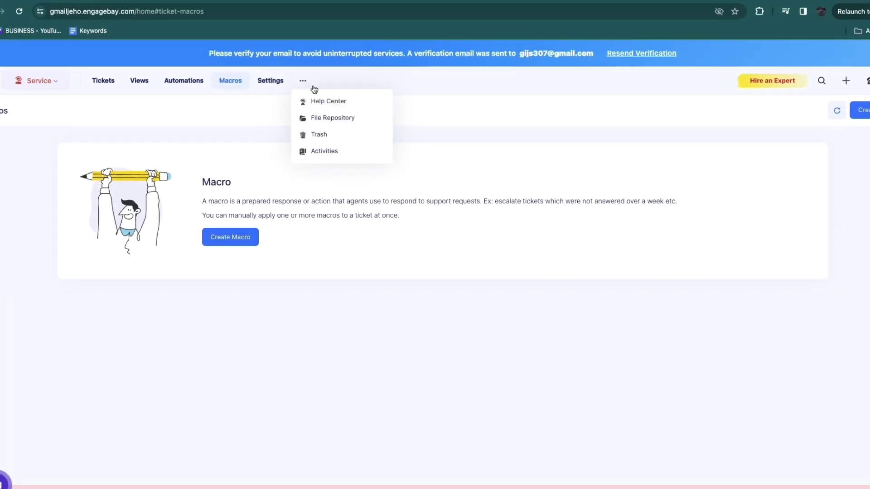
{"action": "left_click", "coordinate": [267, 99]}
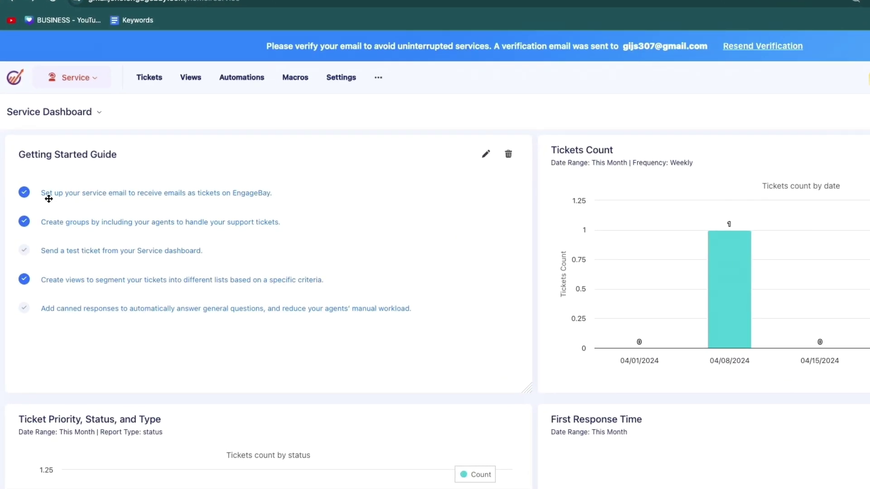
Step: Scroll through the Service Dashboard ticket charts and bring up the EngageBay app list
{"action": "mouse_move", "coordinate": [36, 198]}
{"action": "left_mouse_down"}
{"action": "mouse_move", "coordinate": [81, 196]}
{"action": "mouse_move", "coordinate": [45, 197]}
{"action": "left_mouse_up"}
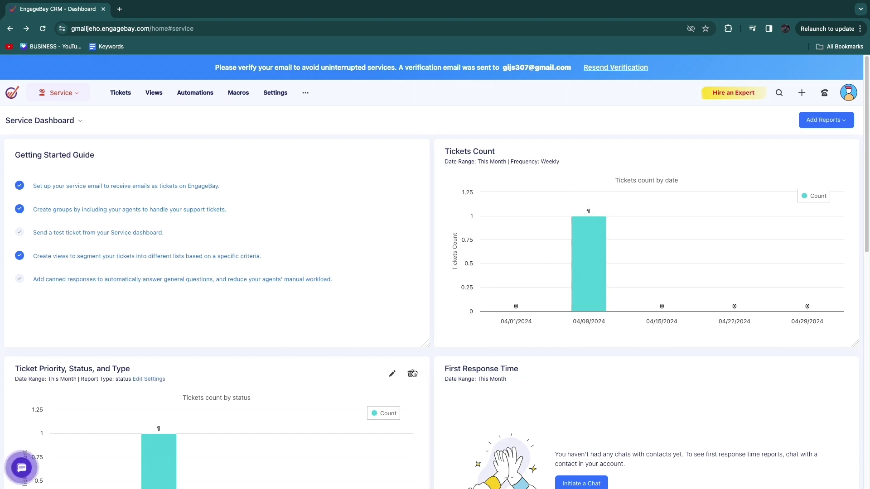
{"action": "scroll", "coordinate": [372, 372], "scroll_direction": "down", "scroll_amount": 2}
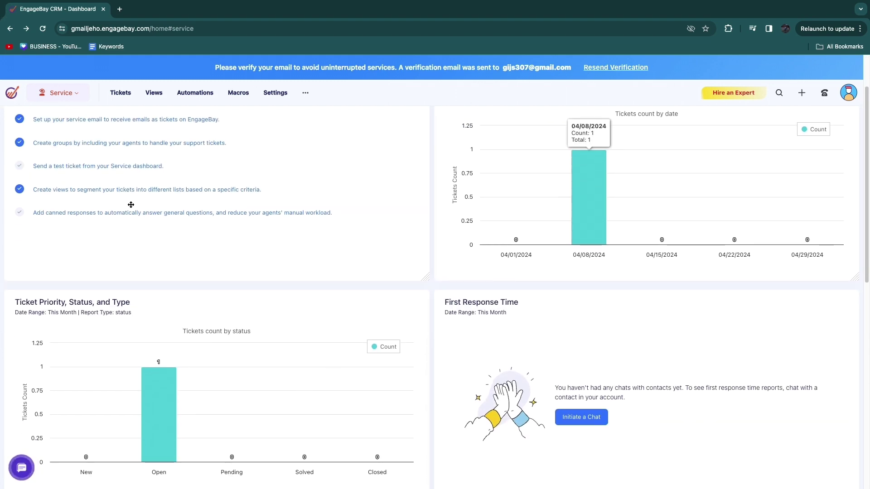
{"action": "scroll", "coordinate": [396, 187], "scroll_direction": "up", "scroll_amount": 2}
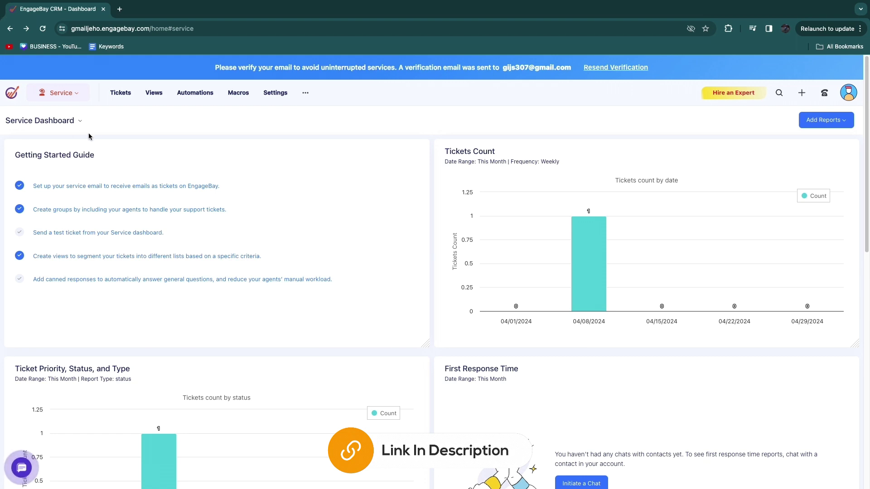
{"action": "left_click", "coordinate": [58, 96]}
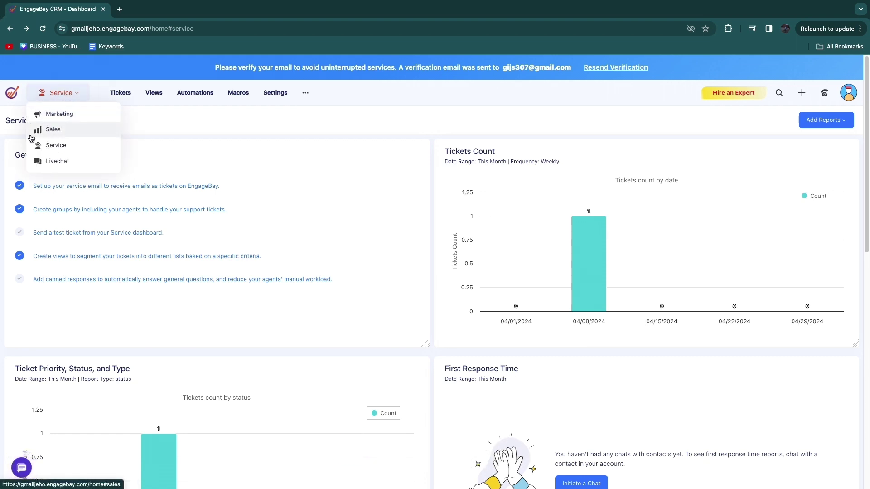
Step: Switch to the Livechat app, start a chat, and view the Chat Widget settings
{"action": "left_click", "coordinate": [36, 161]}
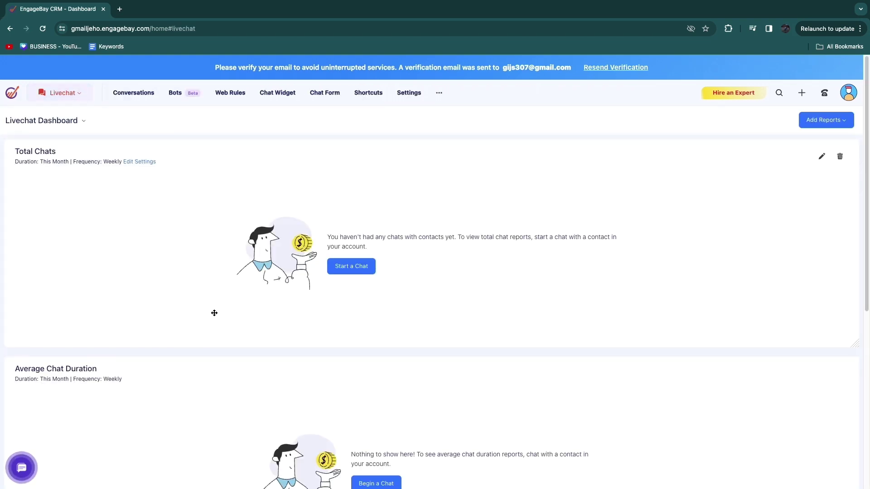
{"action": "scroll", "coordinate": [215, 313], "scroll_direction": "down", "scroll_amount": 2}
{"action": "scroll", "coordinate": [235, 324], "scroll_direction": "up", "scroll_amount": 2}
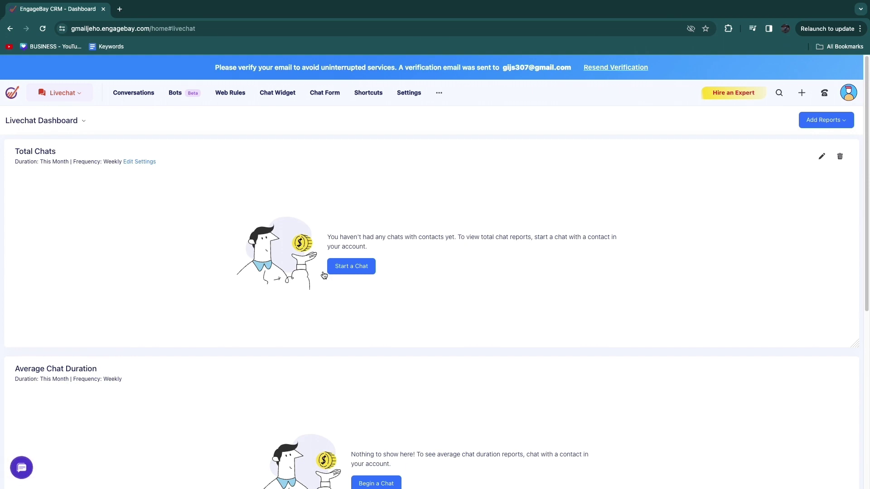
{"action": "left_click", "coordinate": [349, 270]}
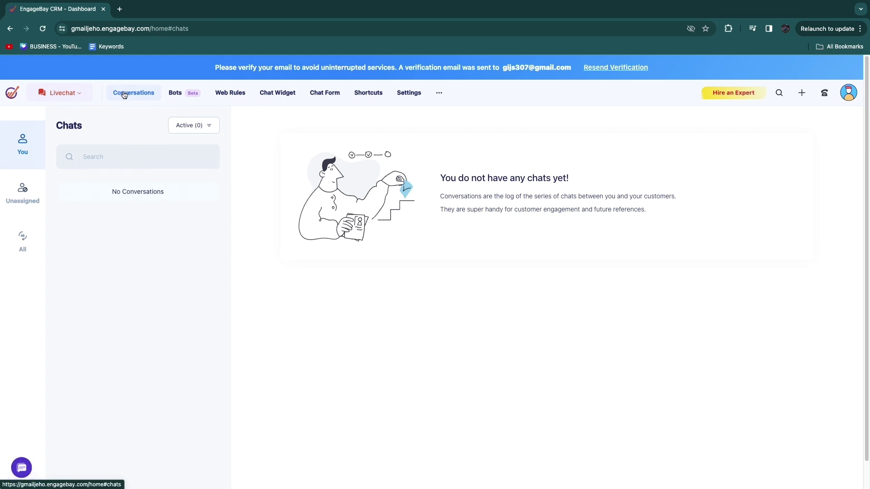
{"action": "left_click", "coordinate": [269, 94]}
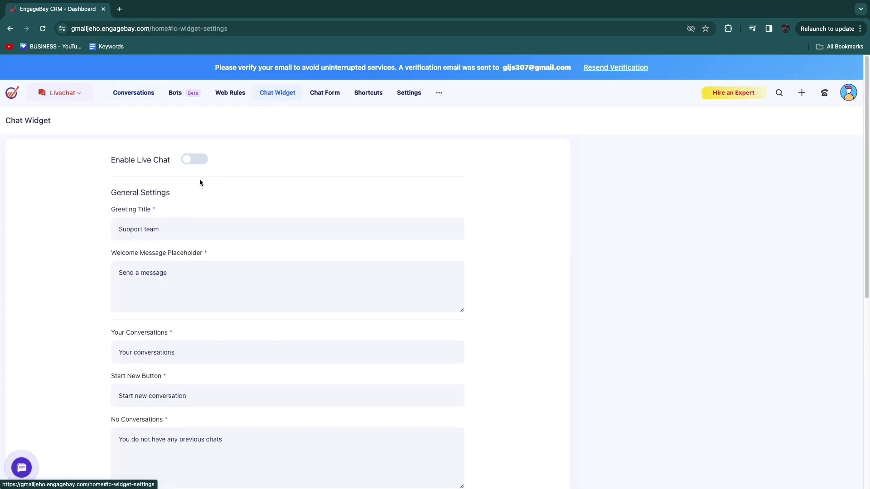
Step: Switch on Enable Live Chat and look over the chat button code snippet
{"action": "left_click", "coordinate": [200, 159]}
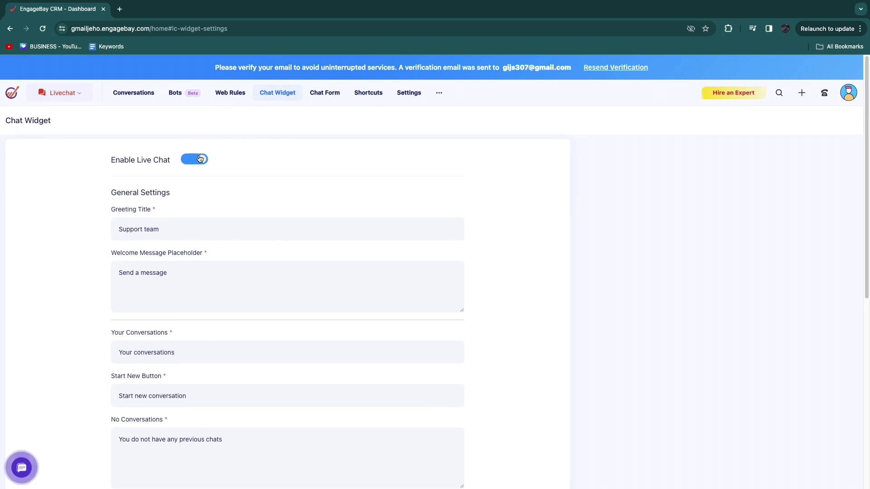
{"action": "scroll", "coordinate": [186, 226], "scroll_direction": "down", "scroll_amount": 5}
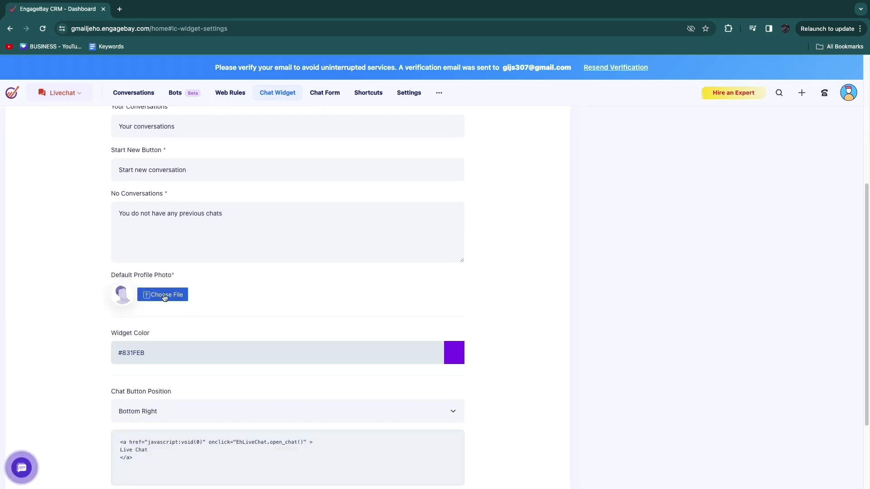
{"action": "scroll", "coordinate": [181, 292], "scroll_direction": "down", "scroll_amount": 3}
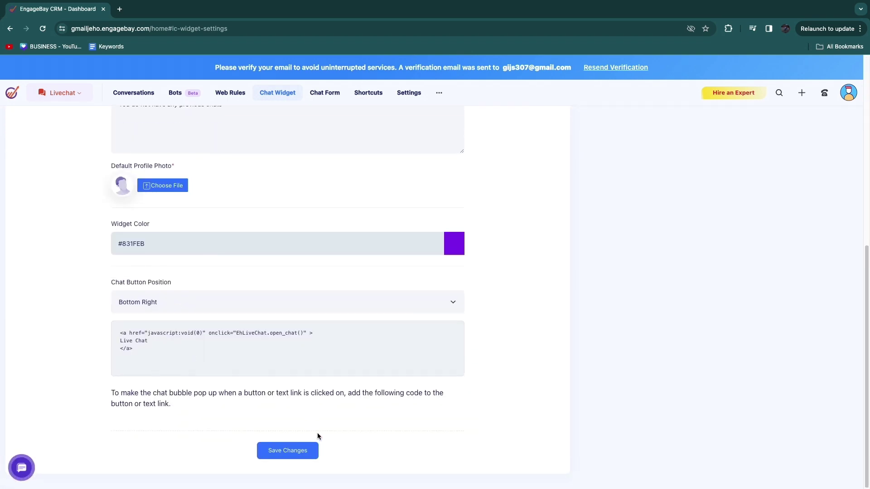
{"action": "left_click_drag", "start_coordinate": [171, 346], "coordinate": [117, 326]}
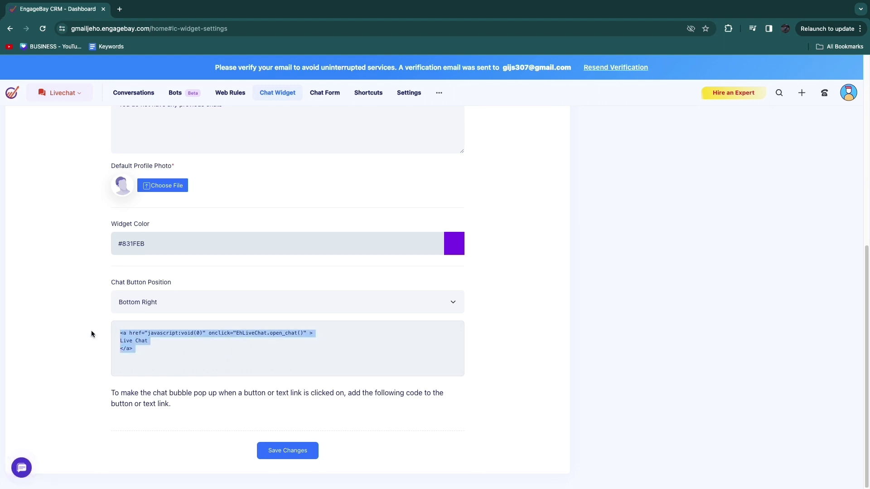
{"action": "left_click", "coordinate": [91, 334]}
{"action": "scroll", "coordinate": [91, 322], "scroll_direction": "up", "scroll_amount": 4}
{"action": "scroll", "coordinate": [75, 298], "scroll_direction": "down", "scroll_amount": 3}
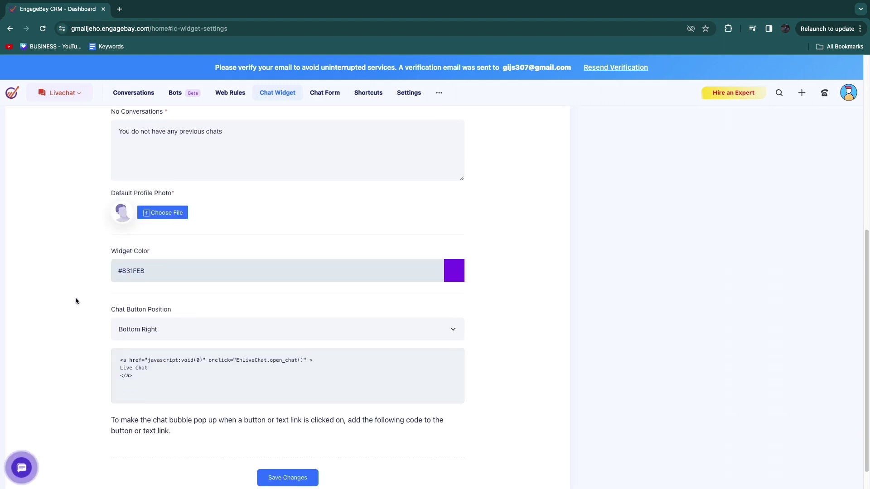
{"action": "scroll", "coordinate": [171, 346], "scroll_direction": "up", "scroll_amount": 7}
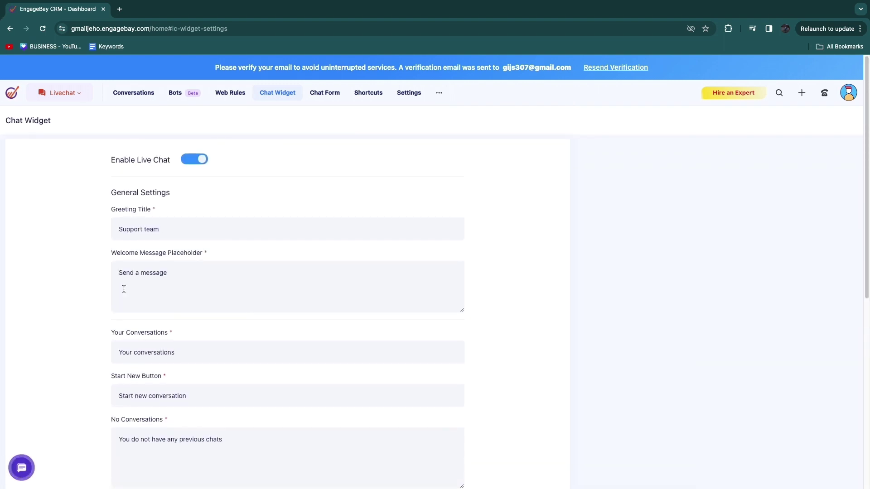
Step: Check the Chat Widget settings once more and end on the Livechat Conversations page
{"action": "left_click", "coordinate": [134, 93]}
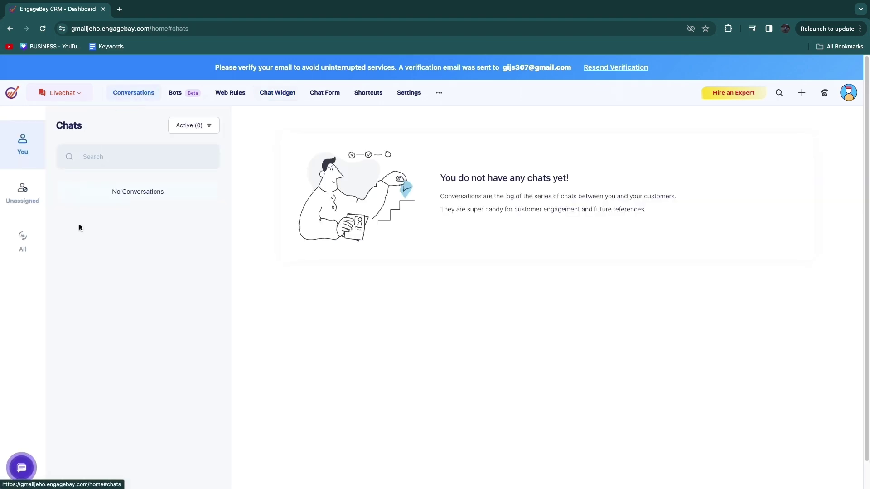
{"action": "left_click", "coordinate": [274, 95]}
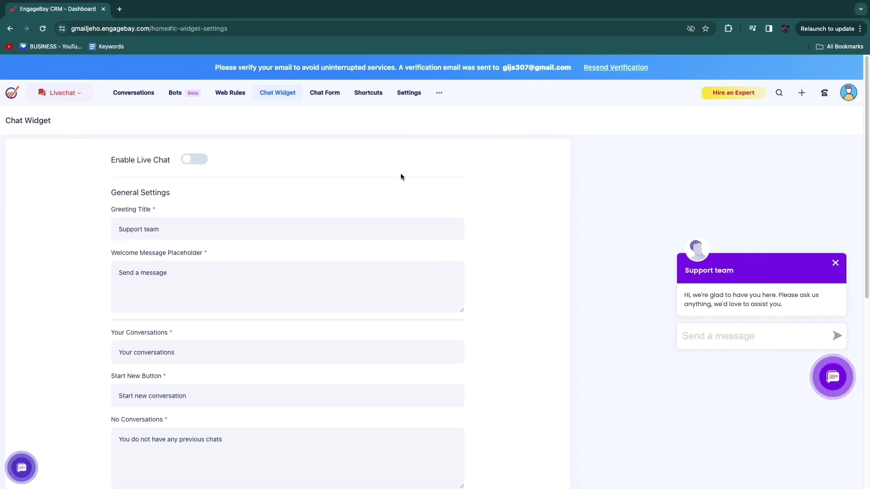
{"action": "left_click", "coordinate": [126, 93]}
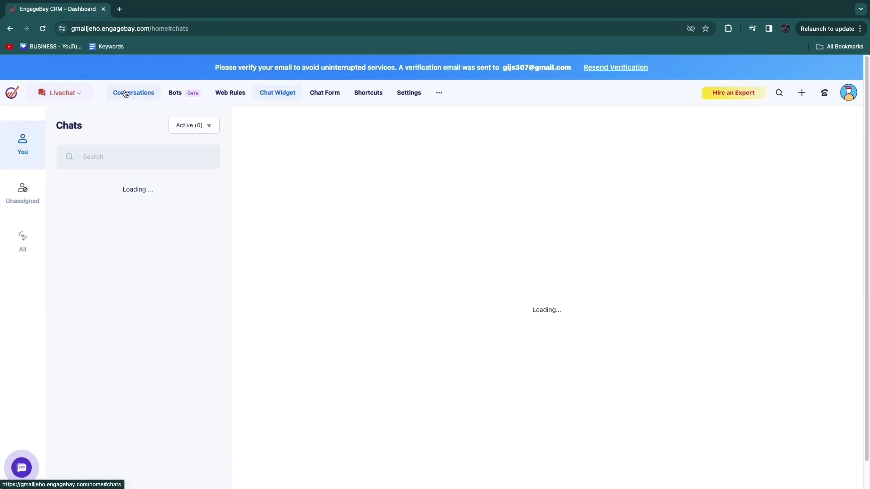